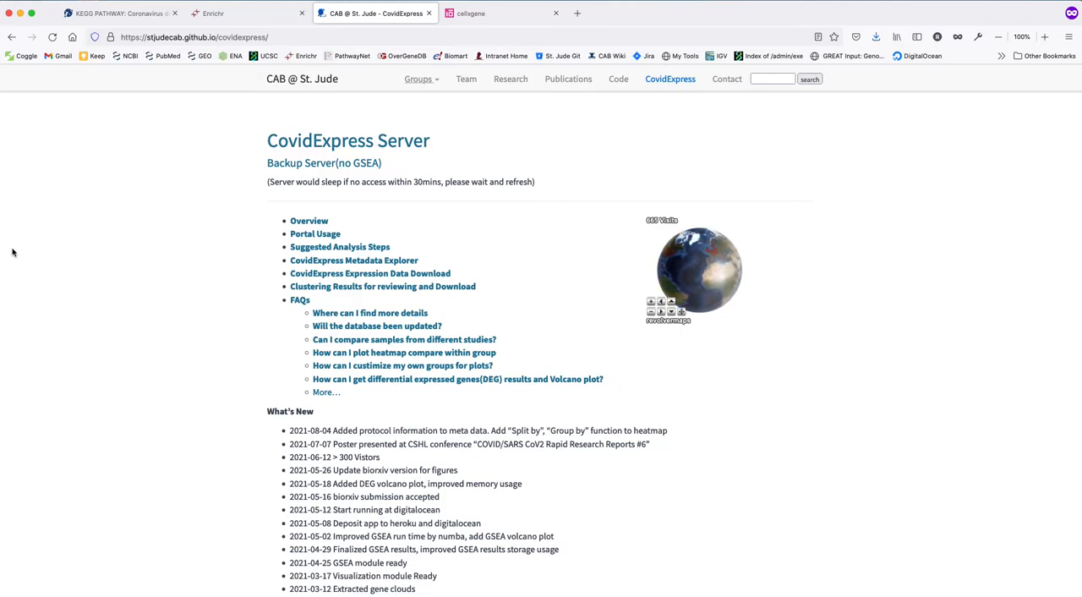
Switch to the KEGG Coronavirus disease - COVID-19 human pathway page and look over its title and map.
click(118, 12)
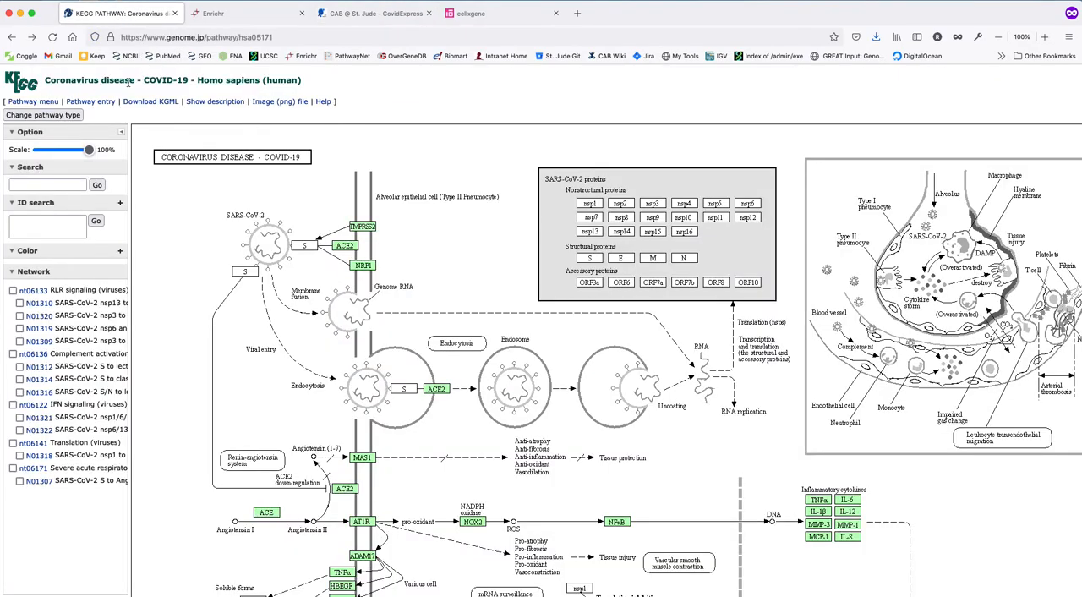
drag(144, 81, 192, 80)
click(192, 81)
scroll(338, 230, down, 1)
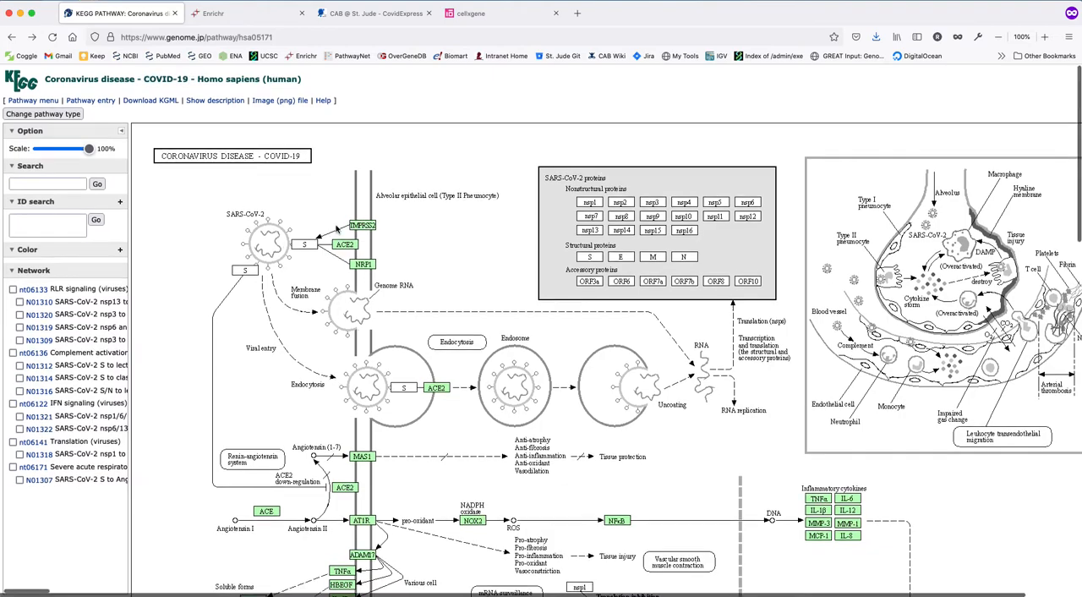
scroll(313, 208, down, 5)
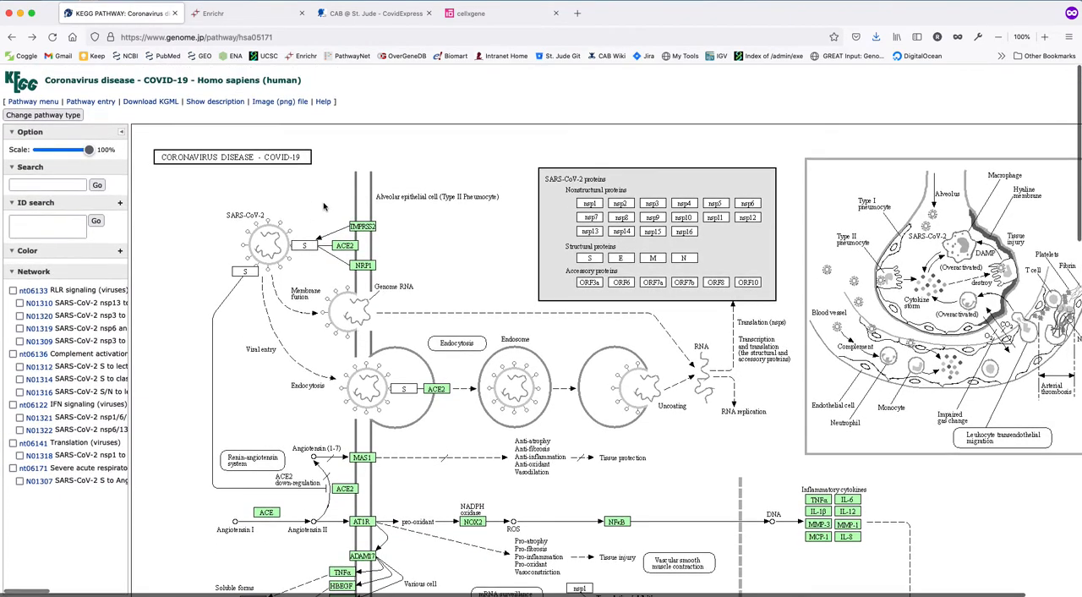
scroll(322, 206, up, 5)
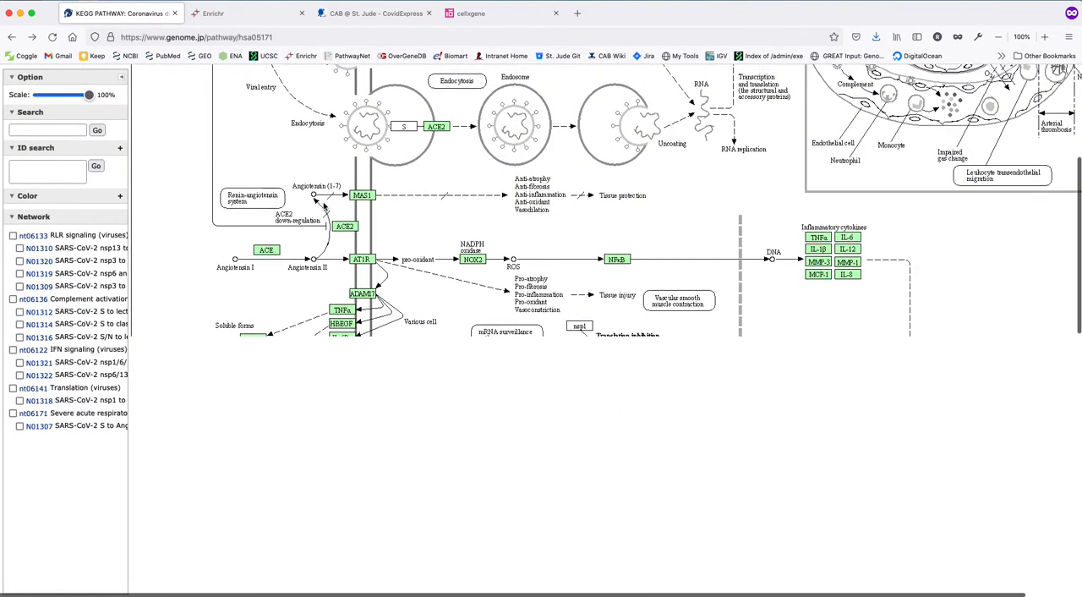
Reload the KEGG pathway page and examine the COVID-19 map from viral entry down to the complement cascade.
click(295, 36)
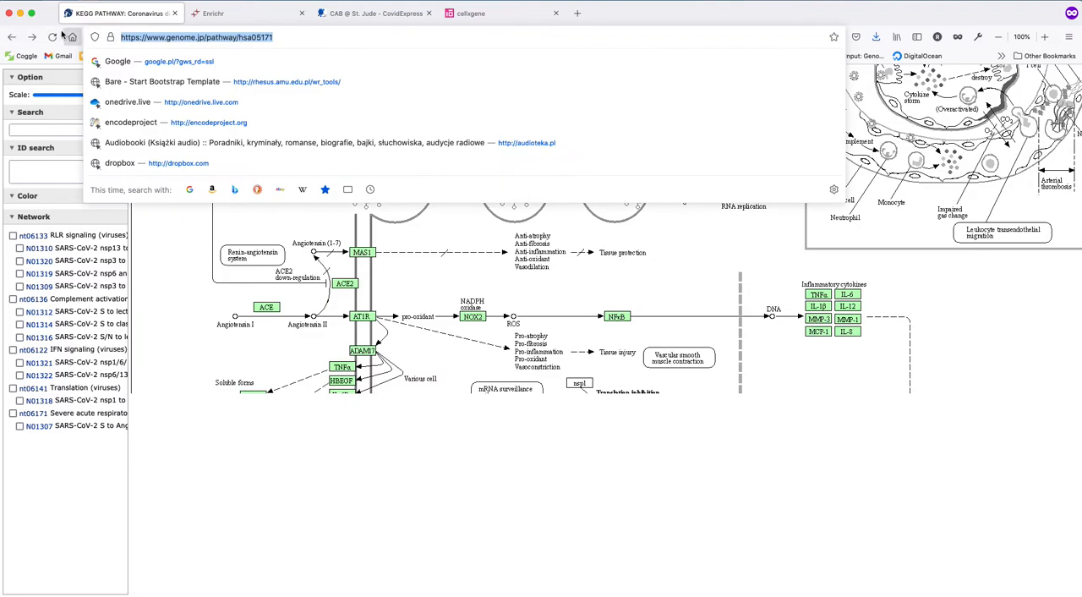
click(52, 38)
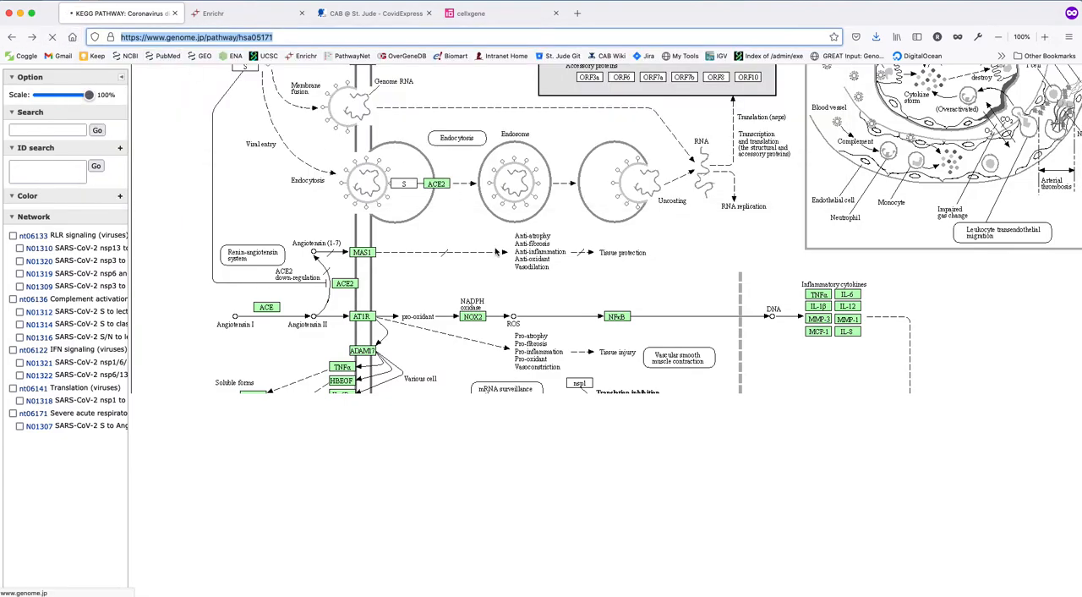
scroll(261, 203, down, 3)
scroll(261, 202, down, 10)
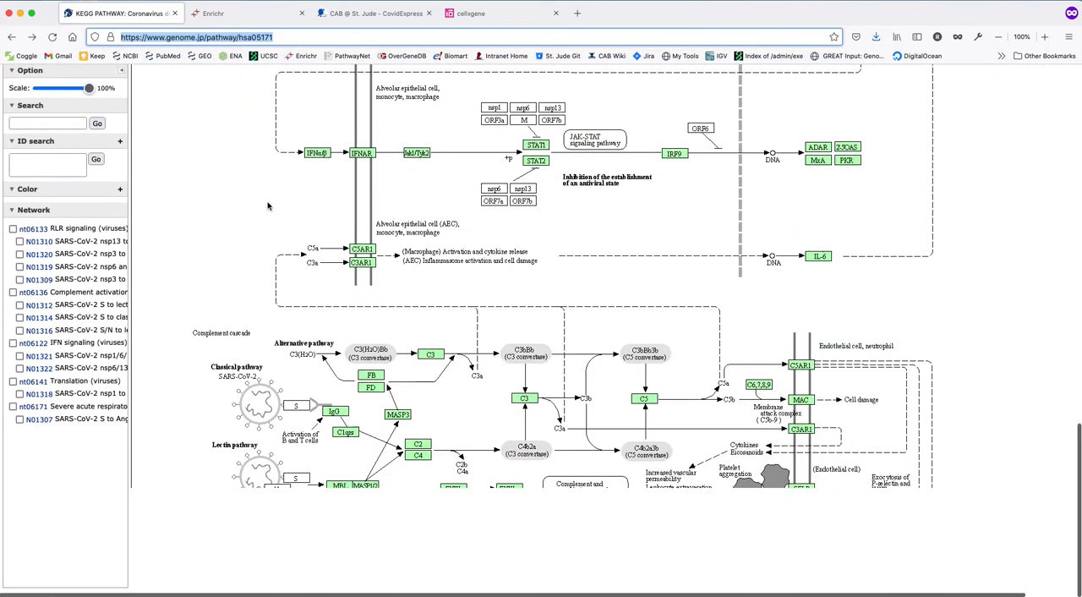
scroll(344, 252, up, 10)
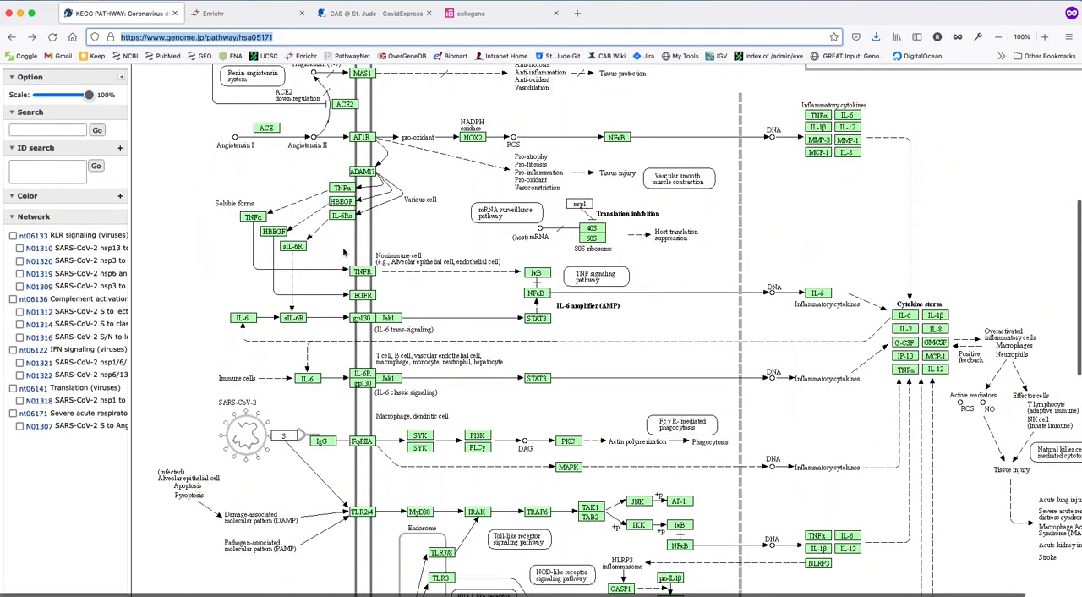
scroll(345, 241, up, 10)
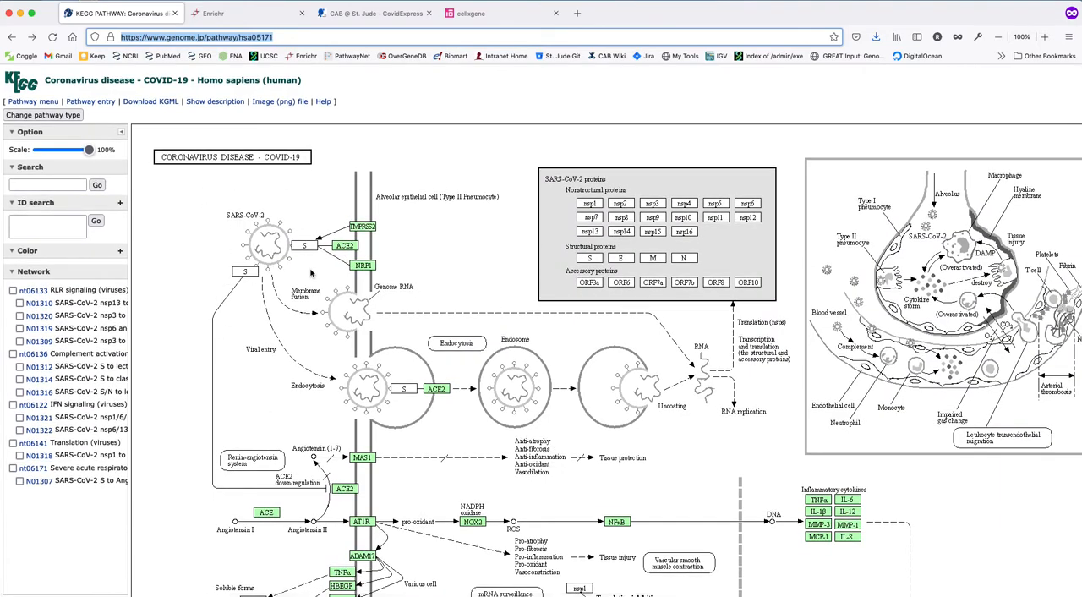
Open the pathway entry for hsa05171 and examine its description, map thumbnail, network elements and gene list.
click(91, 102)
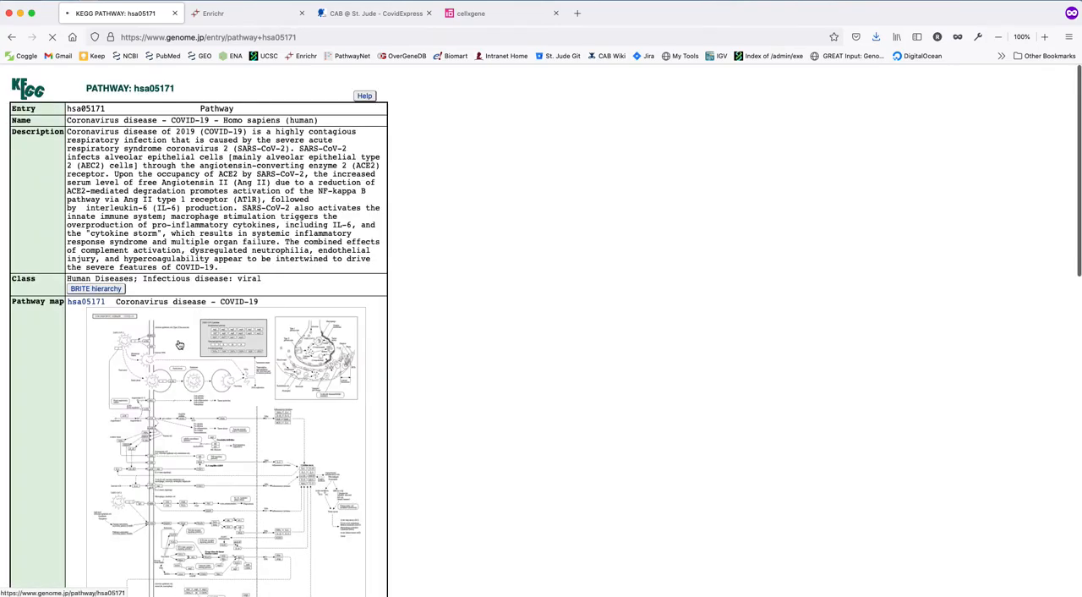
scroll(191, 326, down, 10)
scroll(178, 339, down, 20)
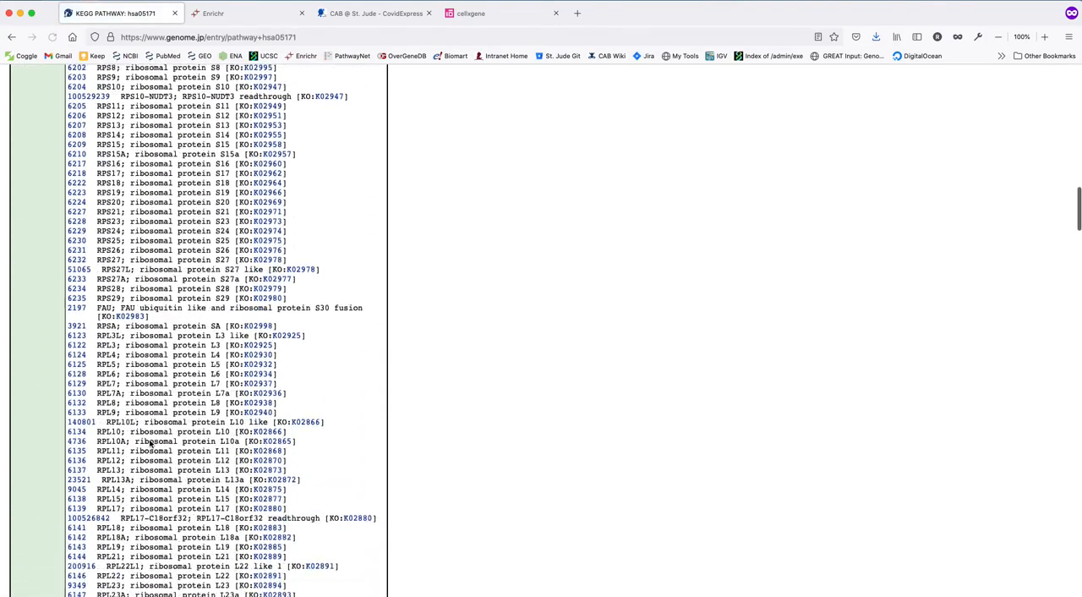
scroll(149, 441, up, 20)
scroll(150, 446, down, 10)
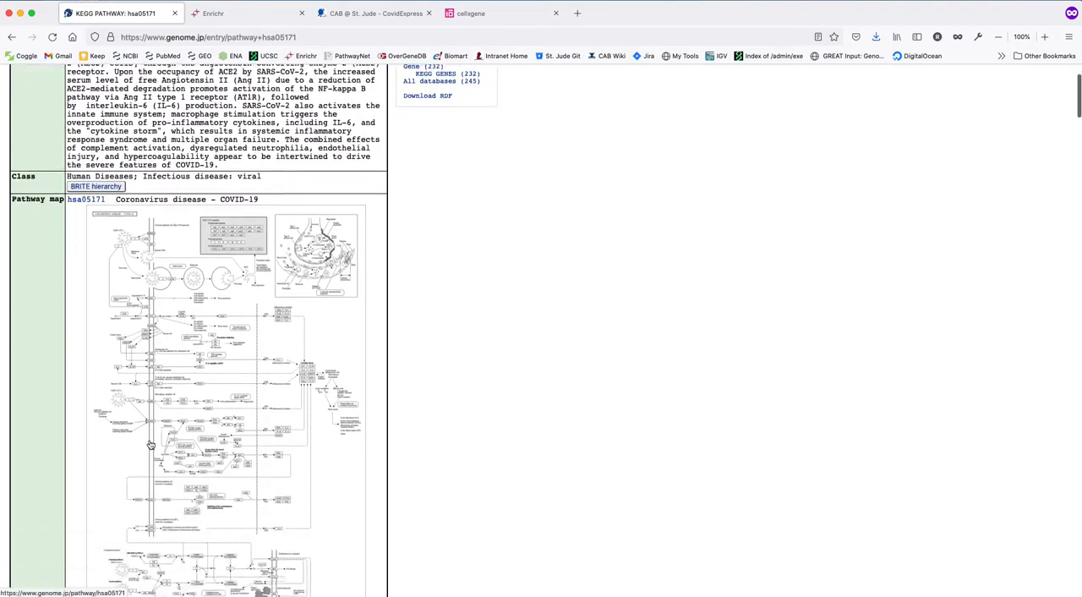
scroll(151, 445, down, 4)
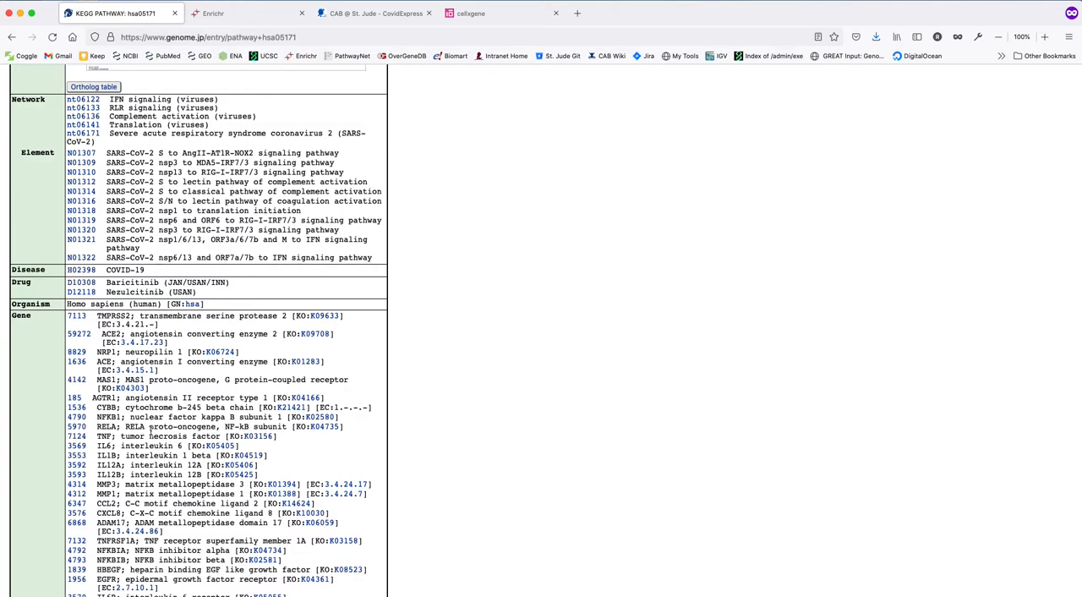
scroll(127, 437, up, 3)
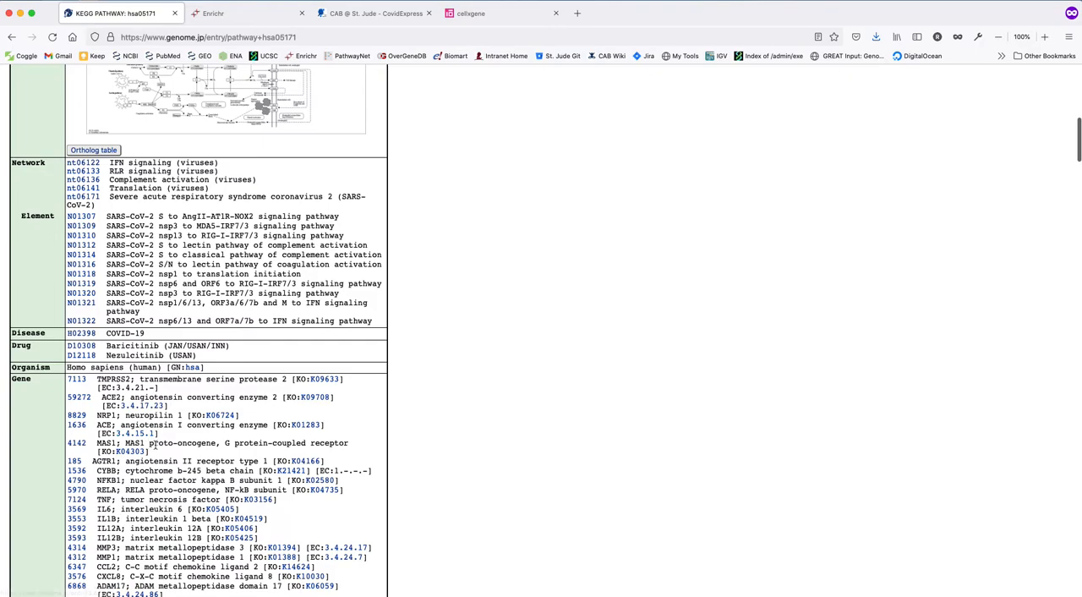
scroll(160, 441, down, 5)
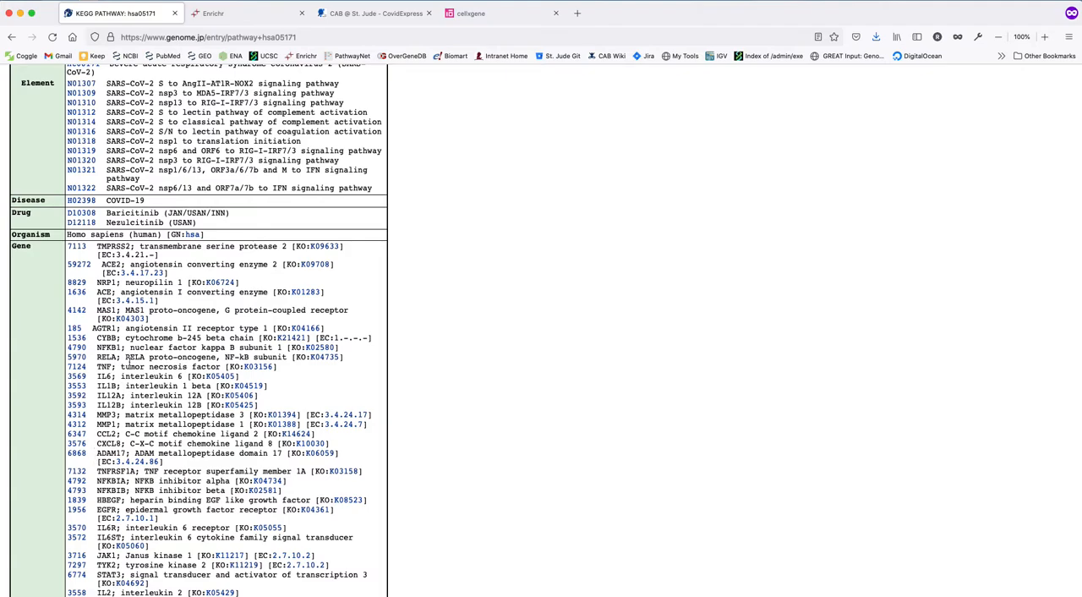
scroll(144, 338, up, 15)
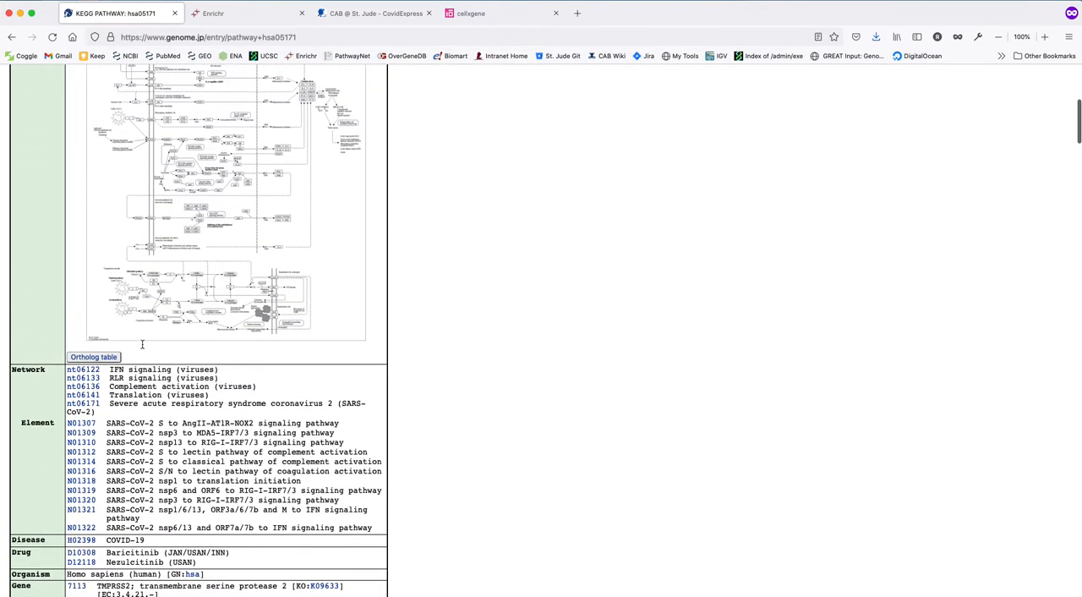
scroll(156, 367, up, 3)
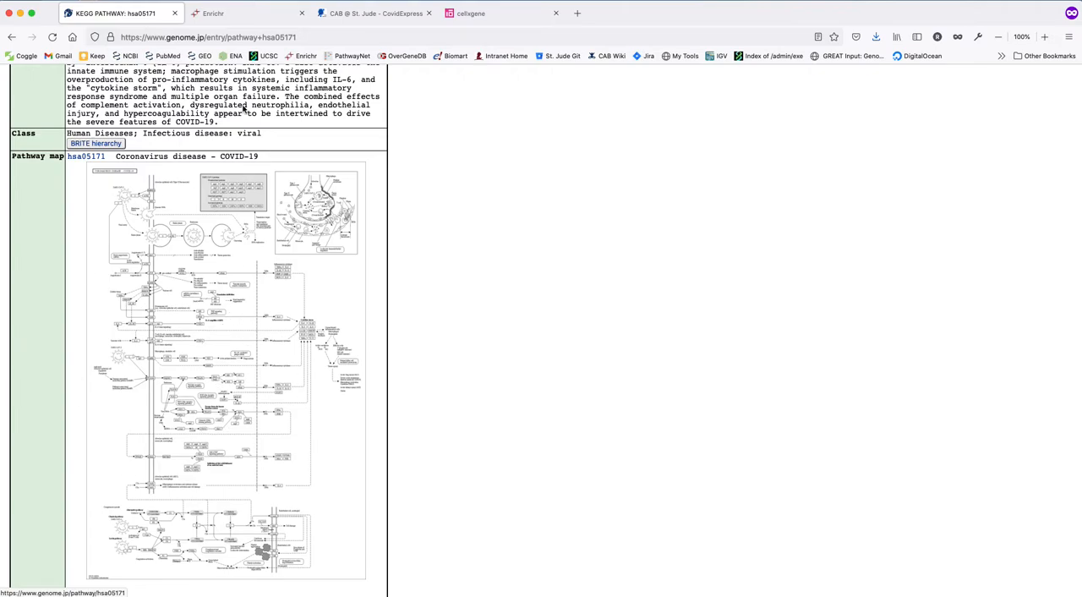
Paste the COVID-19 pathway's gene list into Enrichr's gene set input and submit it for enrichment analysis.
click(224, 14)
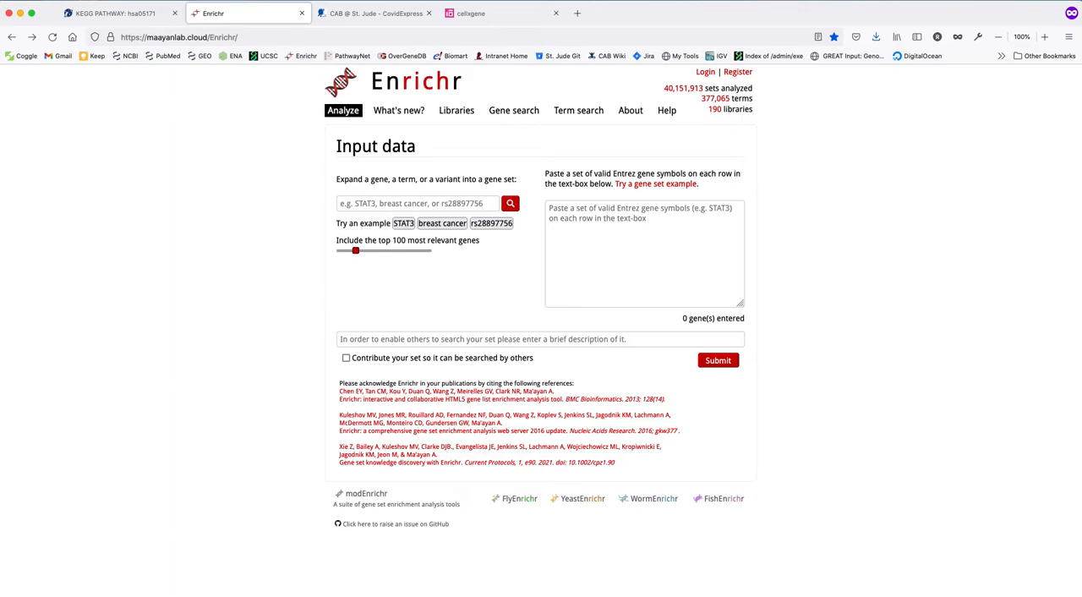
key(super+Tab)
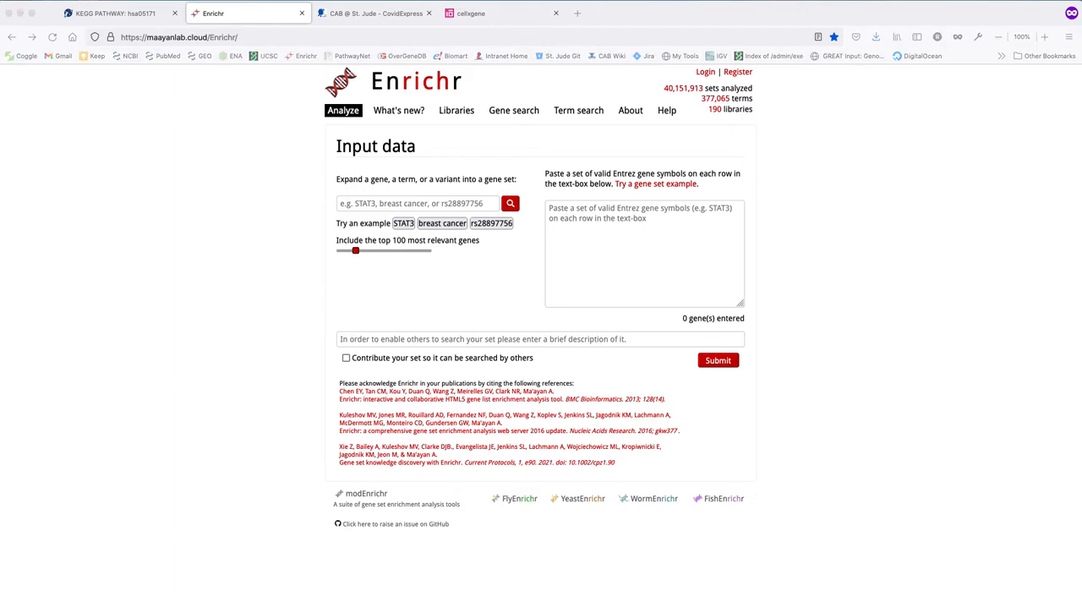
click(117, 14)
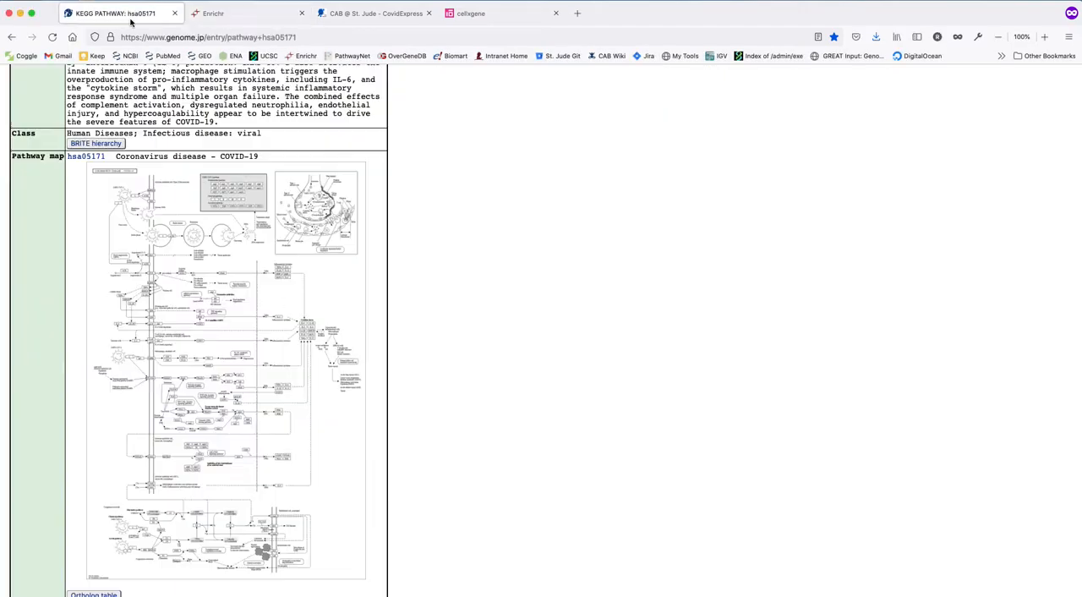
scroll(166, 420, down, 10)
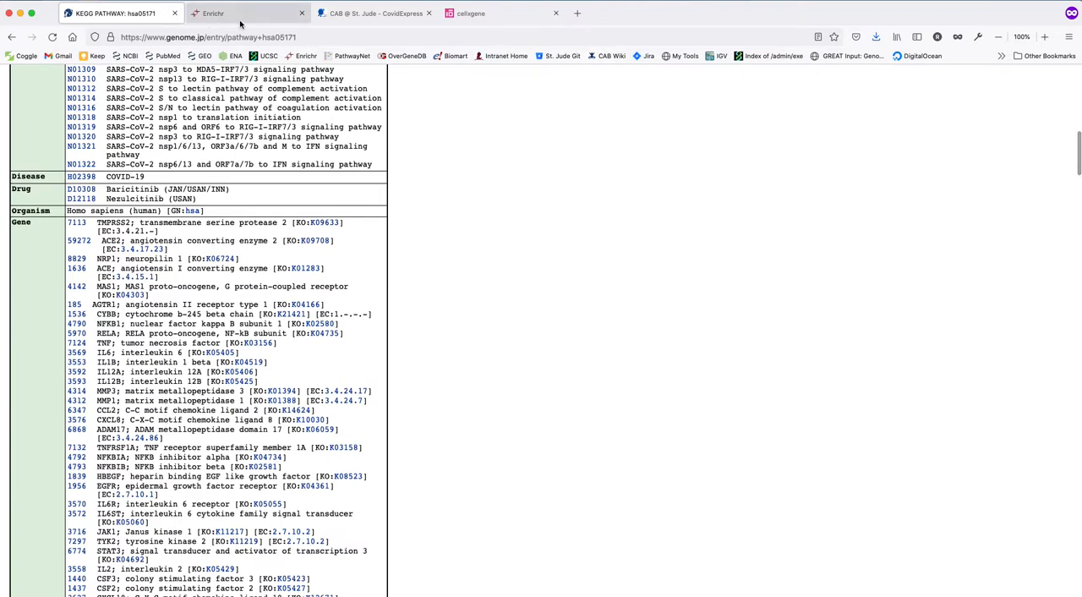
click(213, 13)
click(615, 249)
key(super+v)
click(719, 361)
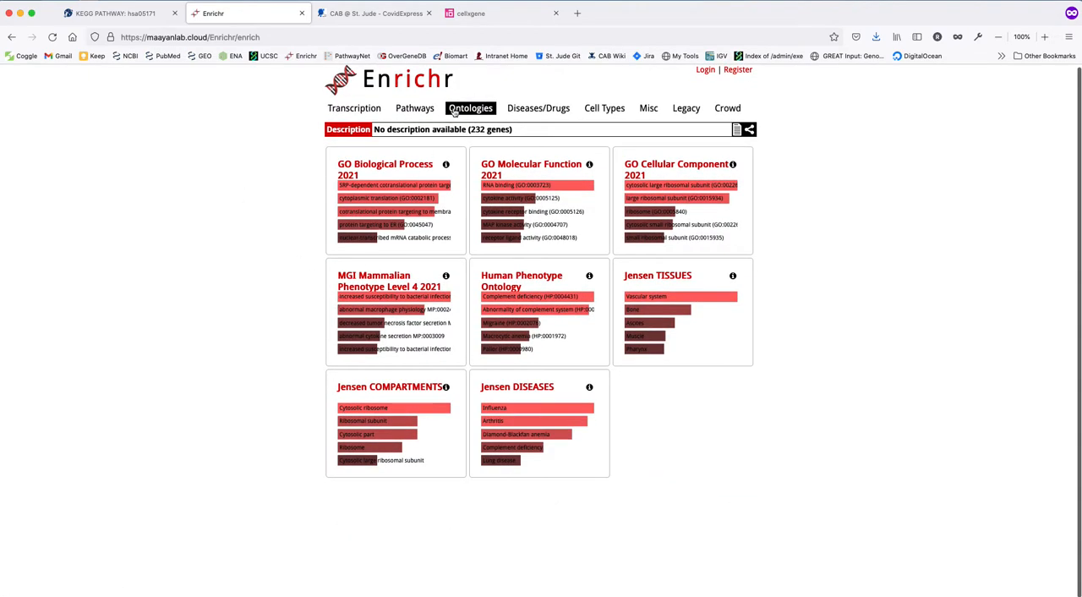
Expand the MGI Mammalian Phenotype Level 4 2021 results, inspect the top bar's statistics, and view the terms as a table.
click(372, 281)
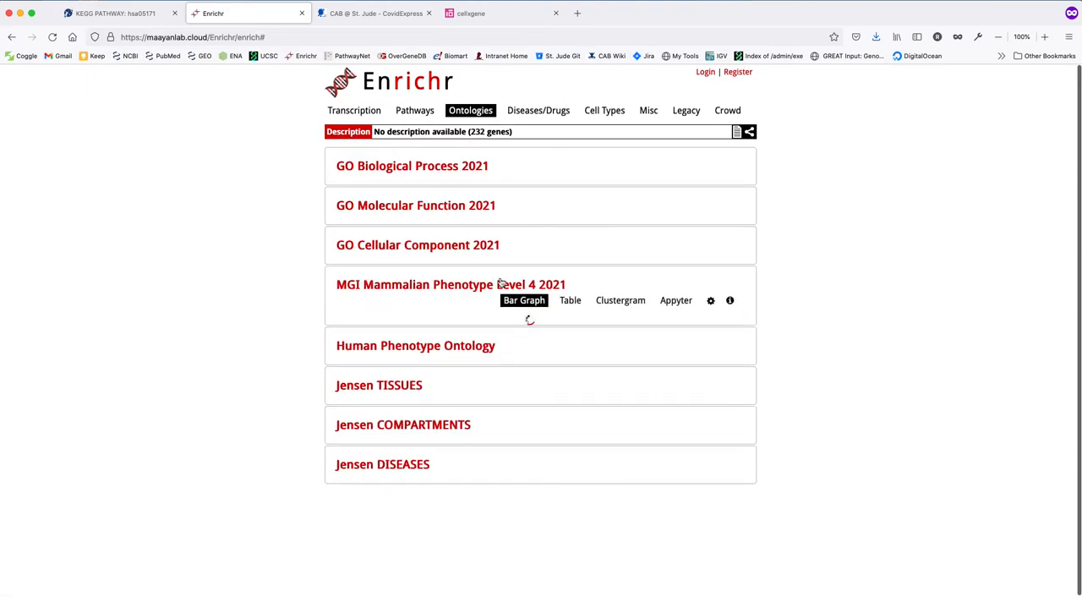
mouse_move(373, 343)
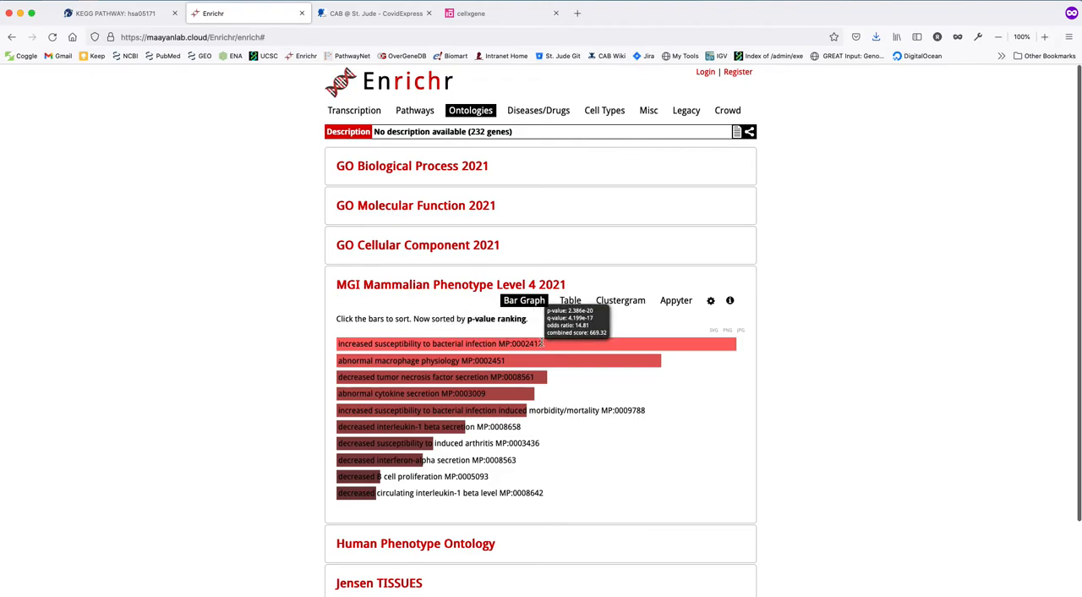
click(570, 301)
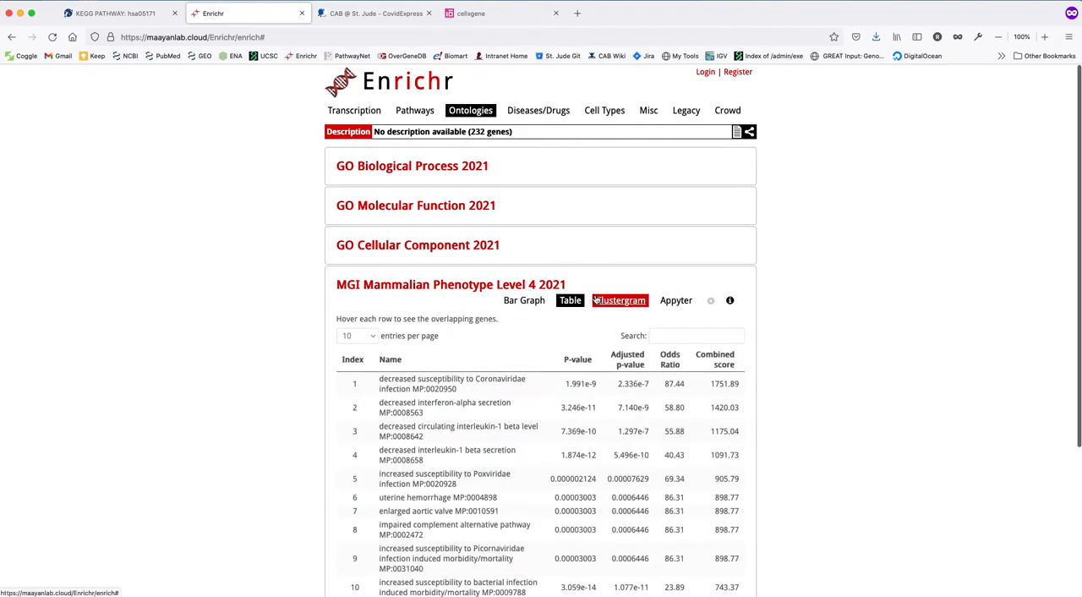
scroll(476, 342, down, 5)
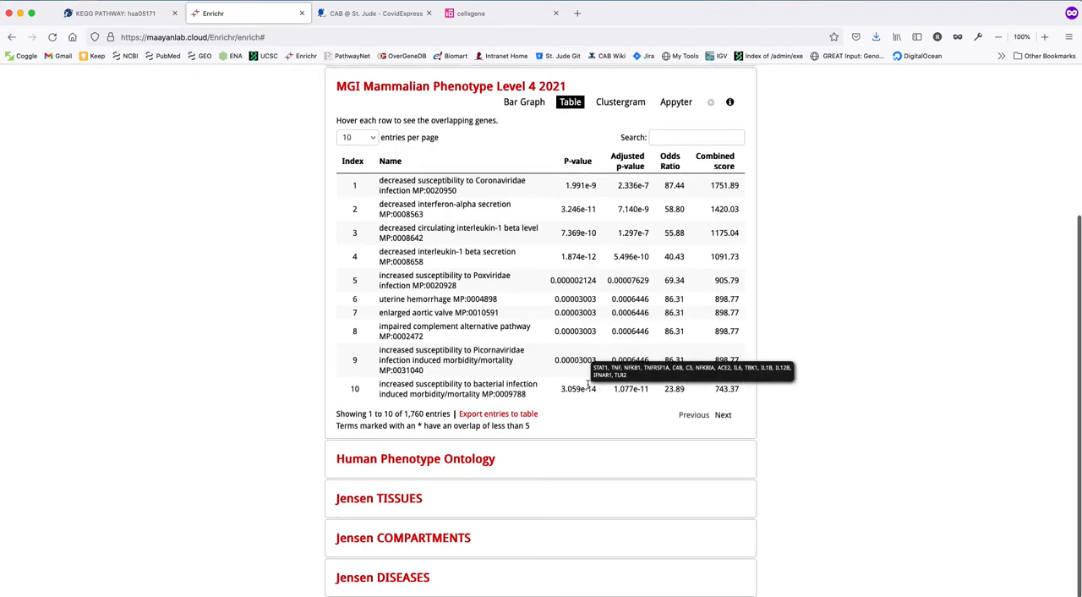
Return the MGI Mammalian Phenotype results to the bar graph and inspect the bar for increased susceptibility to bacterial infection.
click(524, 101)
mouse_move(536, 257)
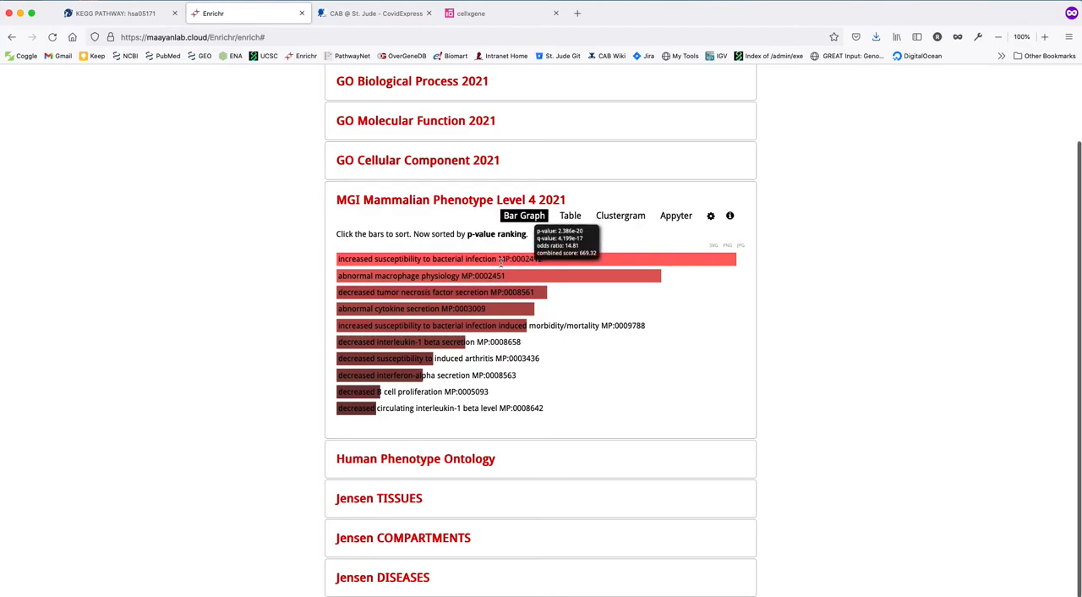
scroll(283, 260, up, 1)
scroll(283, 259, up, 2)
scroll(324, 394, down, 1)
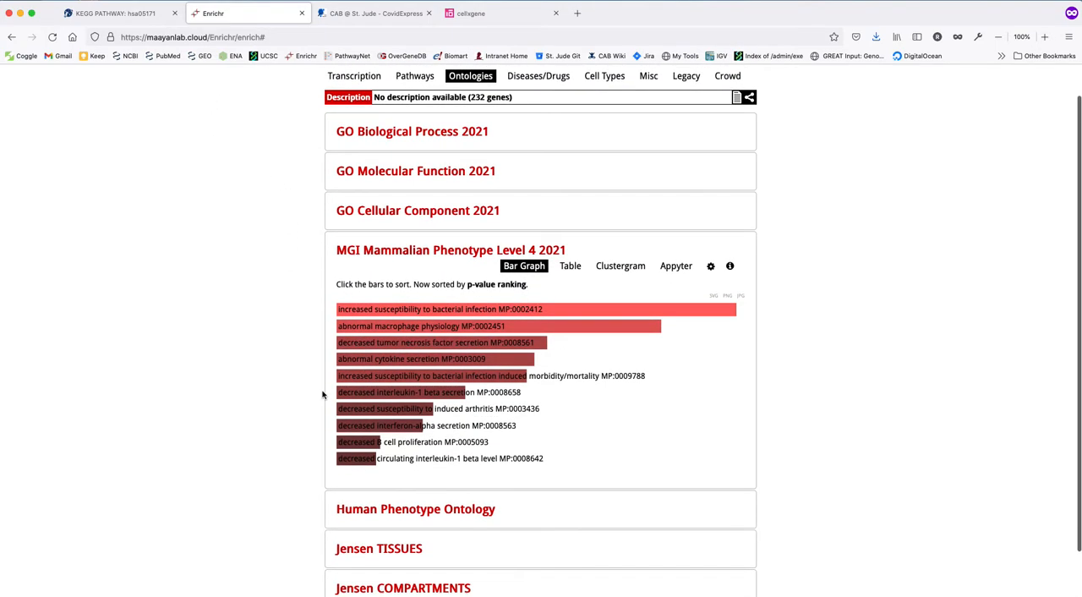
mouse_move(471, 311)
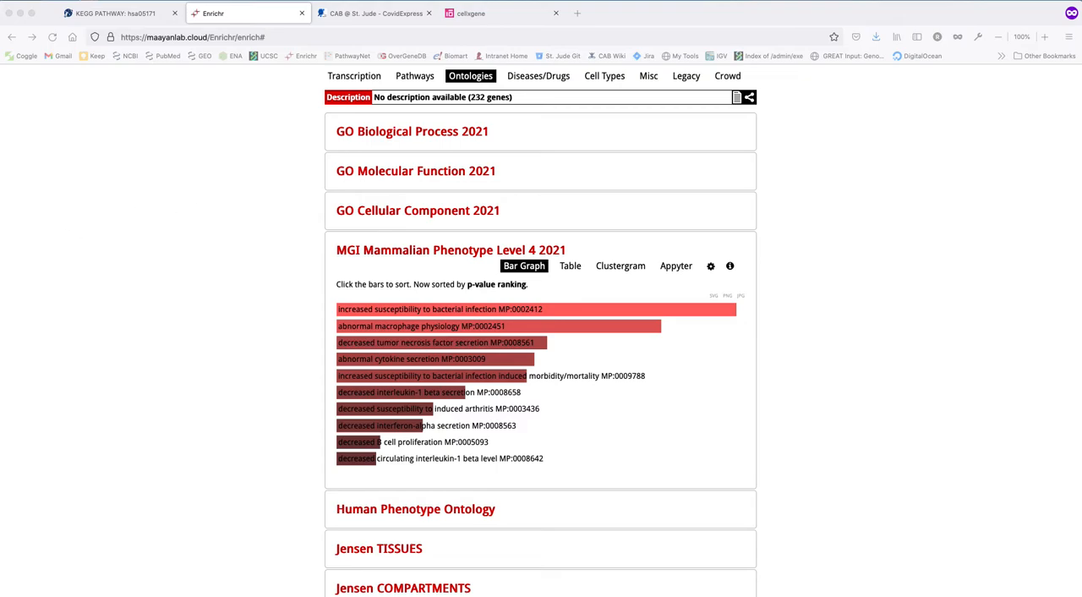
Bring the gene list document "untitled text 16" over the Enrichr results and examine its genes, including ACE2.
drag(2, 292, 269, 136)
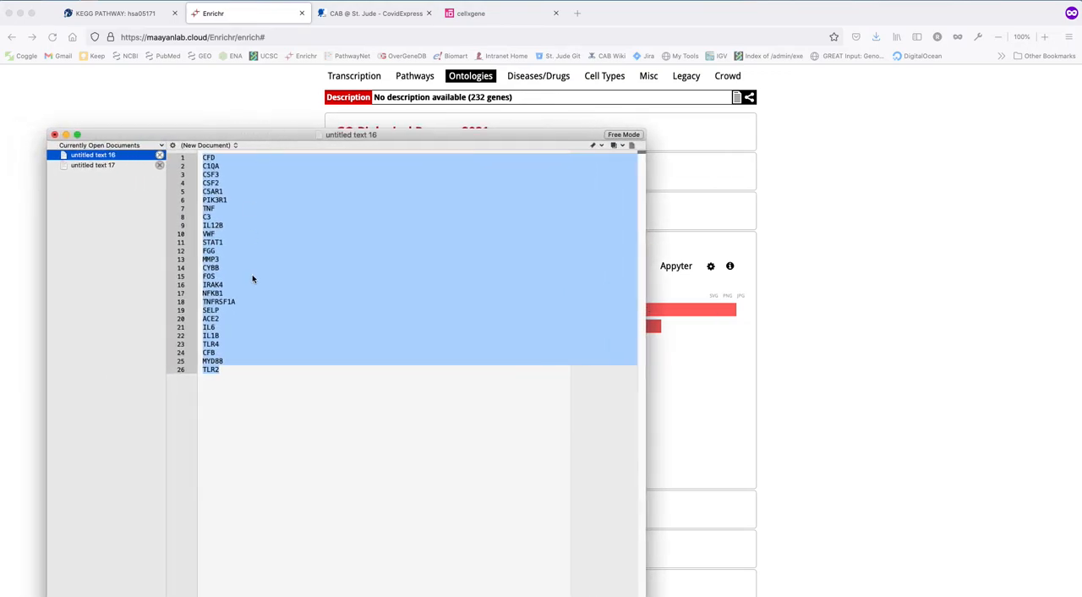
click(268, 398)
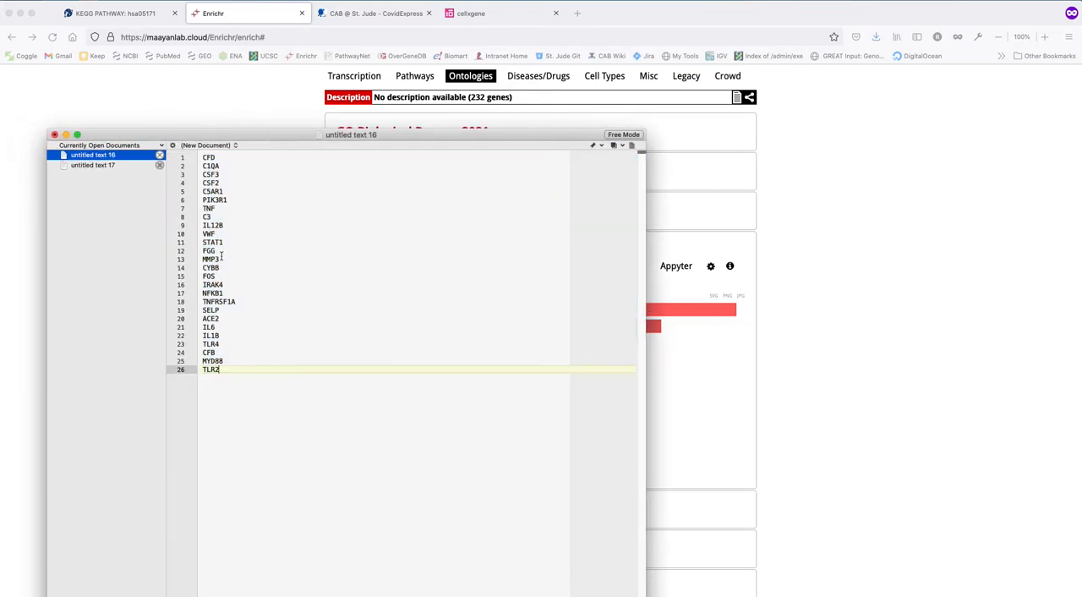
double_click(214, 318)
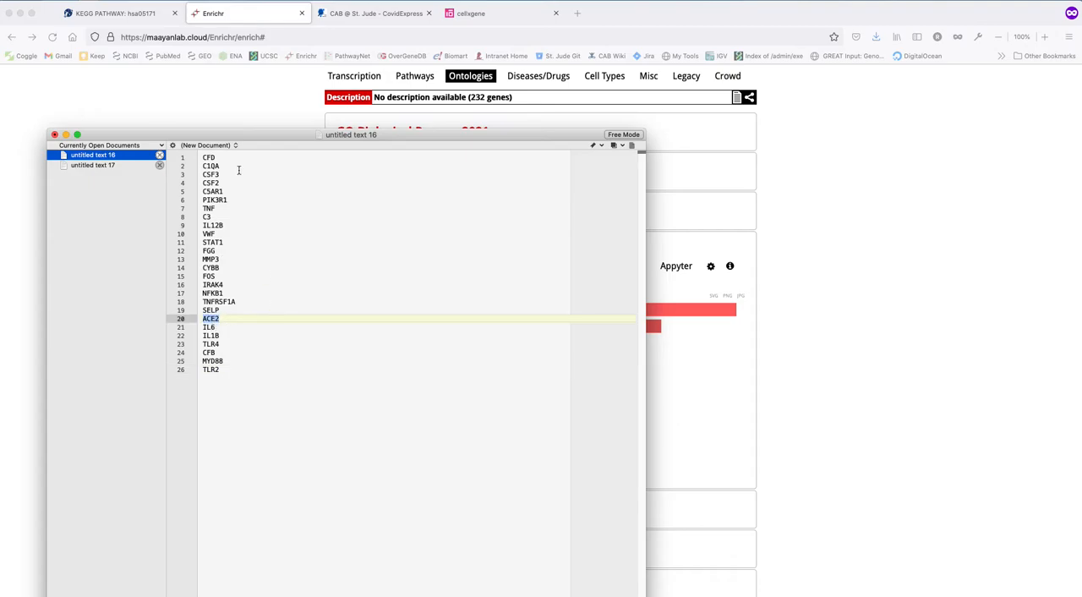
click(245, 299)
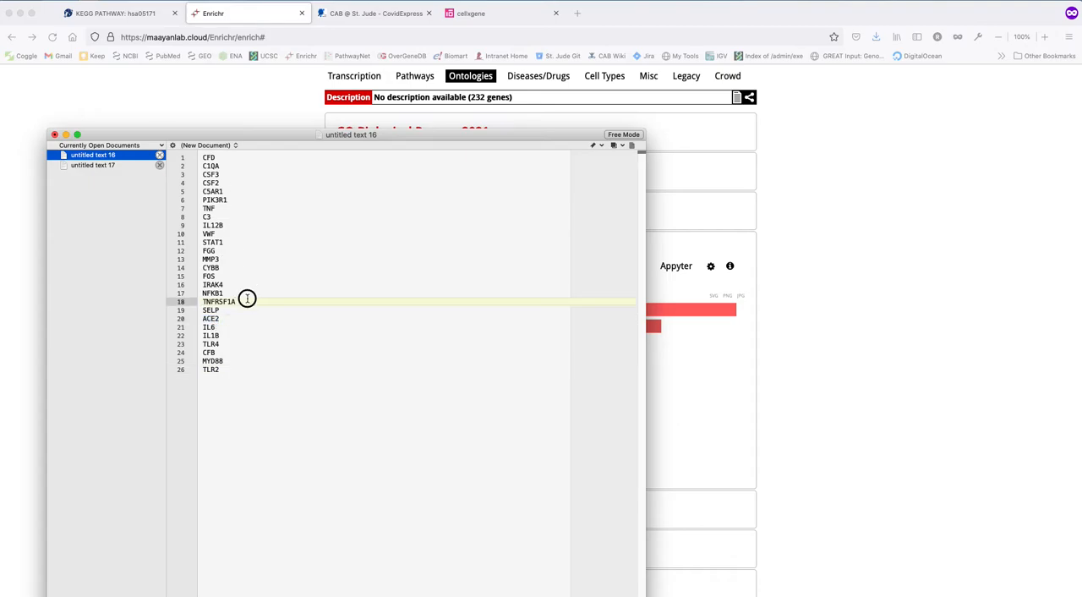
click(213, 276)
click(238, 216)
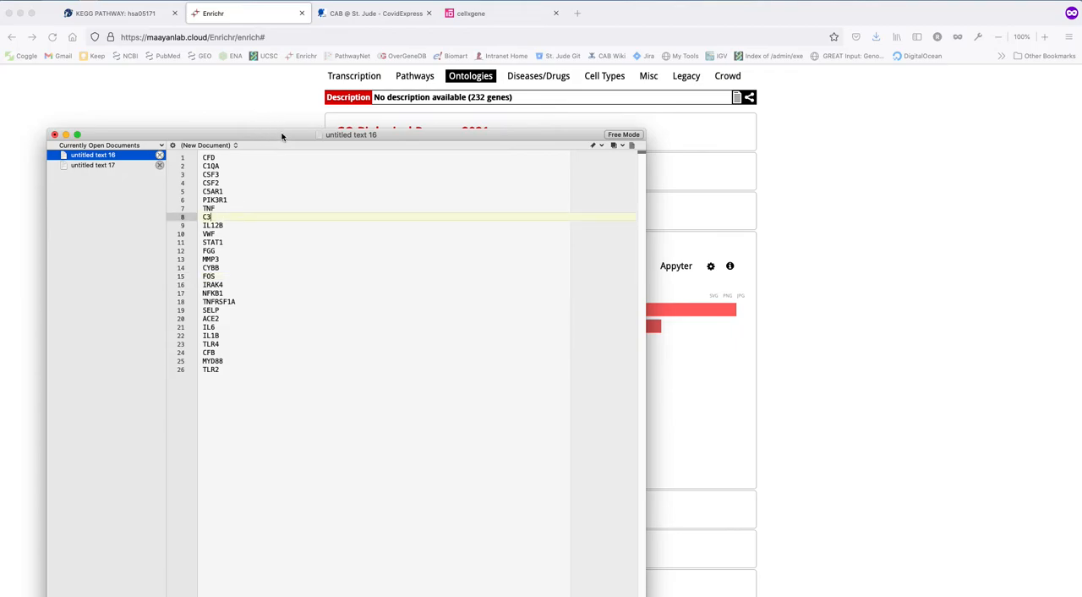
drag(284, 136, 246, 97)
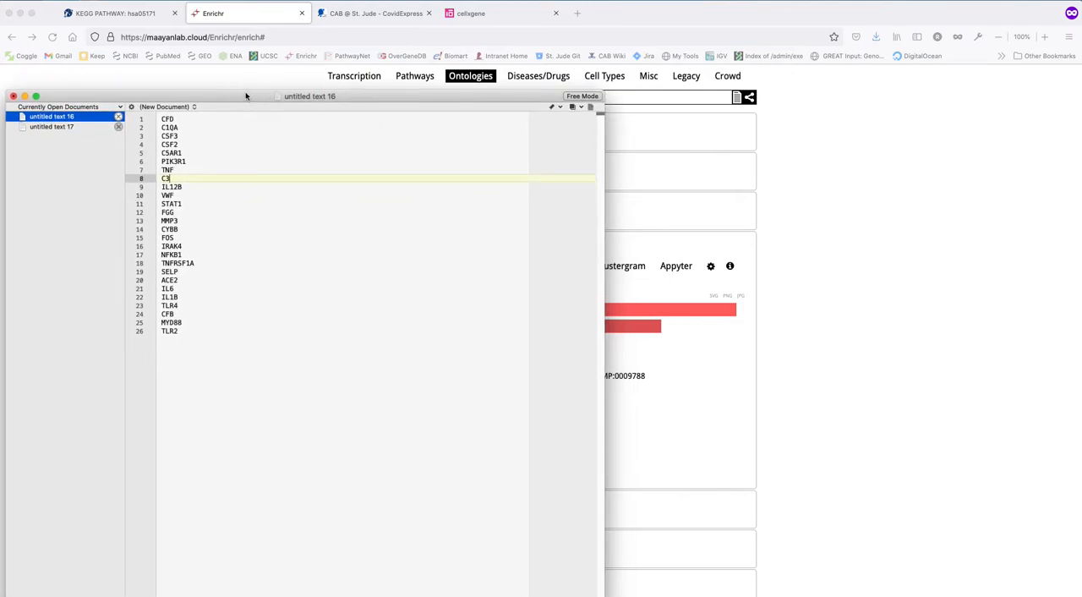
Revisit the COVID-19 pathway's gene section on KEGG, and return to the MGI Mammalian Phenotype results in Enrichr.
click(133, 19)
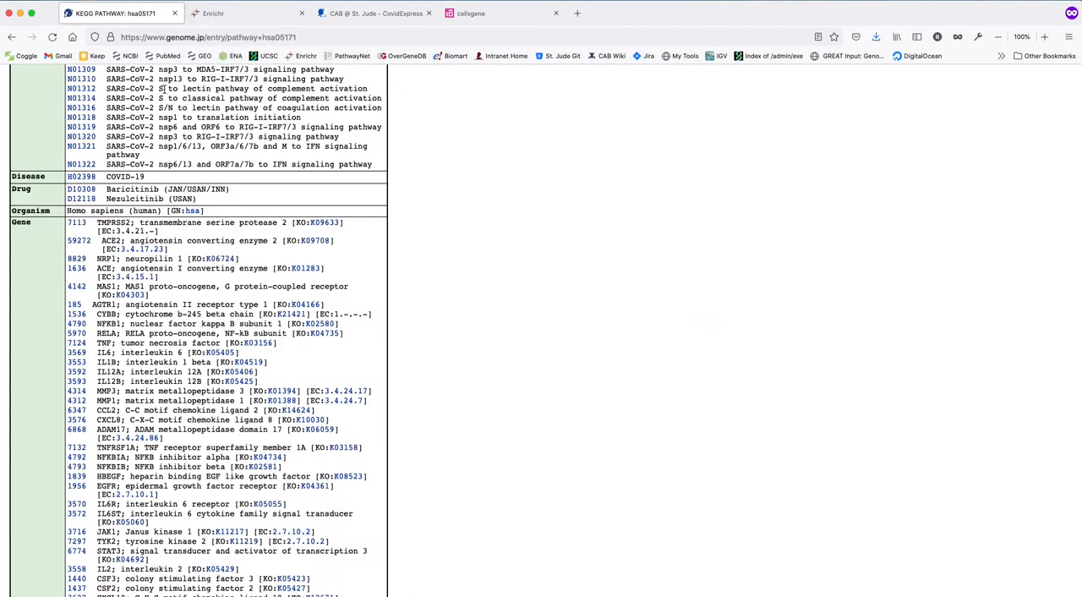
click(245, 15)
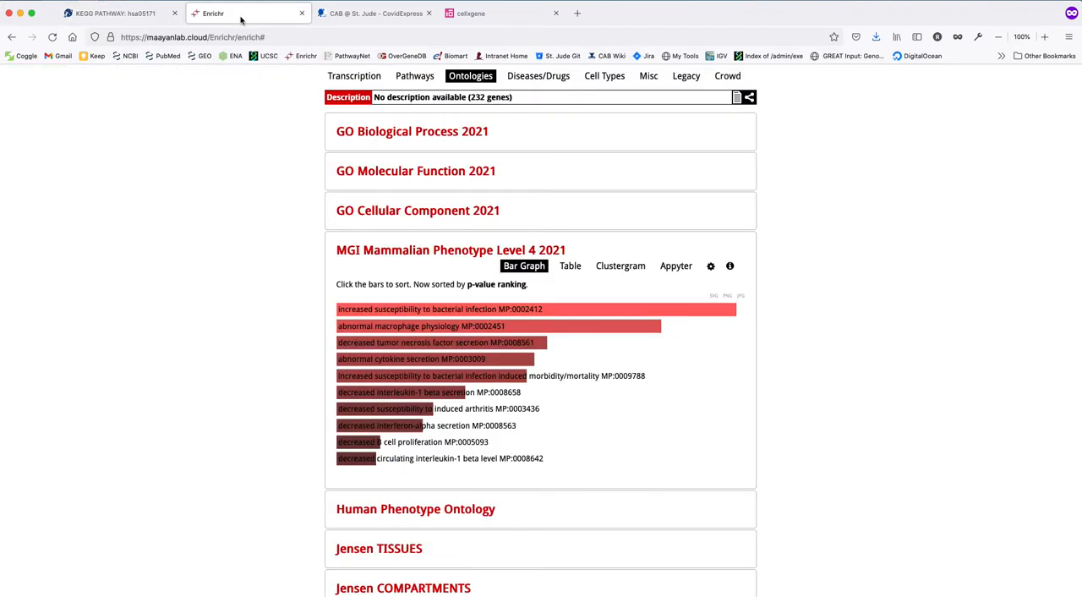
mouse_move(381, 310)
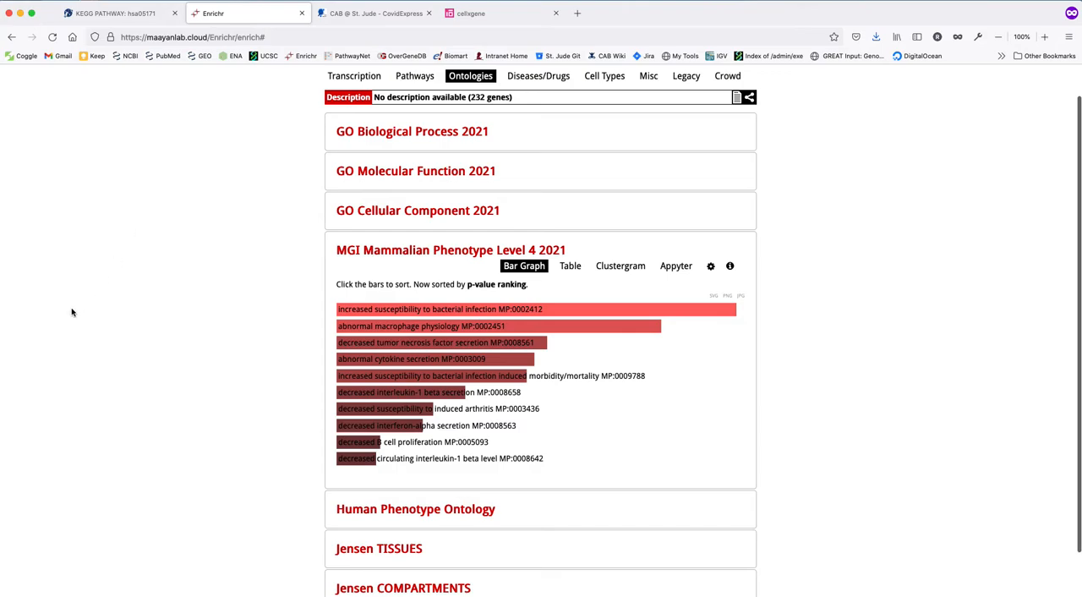
Bring up the gene list document "untitled text 16" and move its window off the Enrichr results.
click(189, 156)
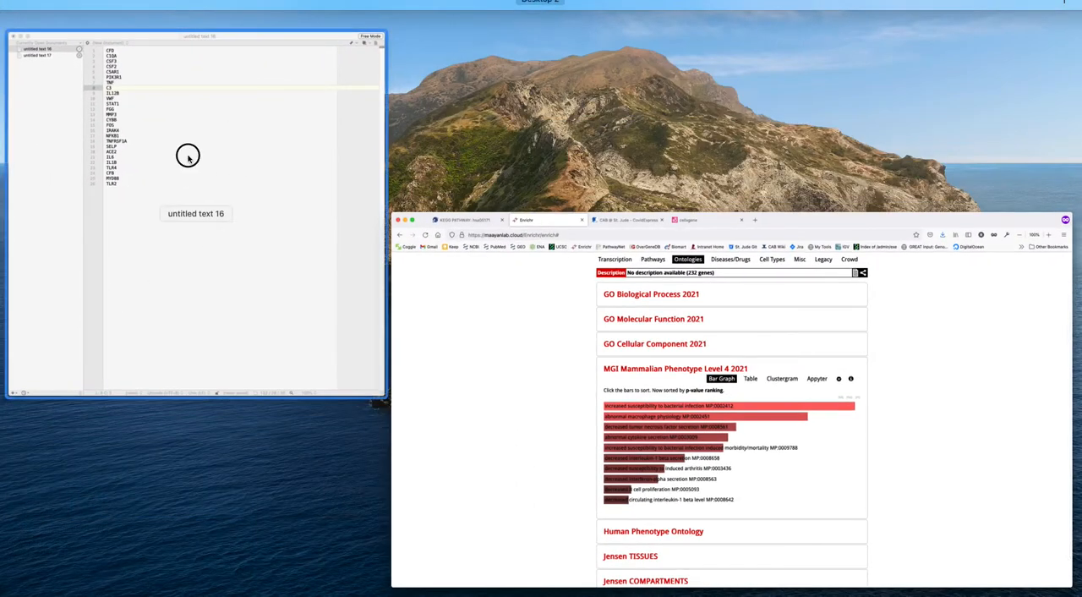
drag(269, 97, 0, 194)
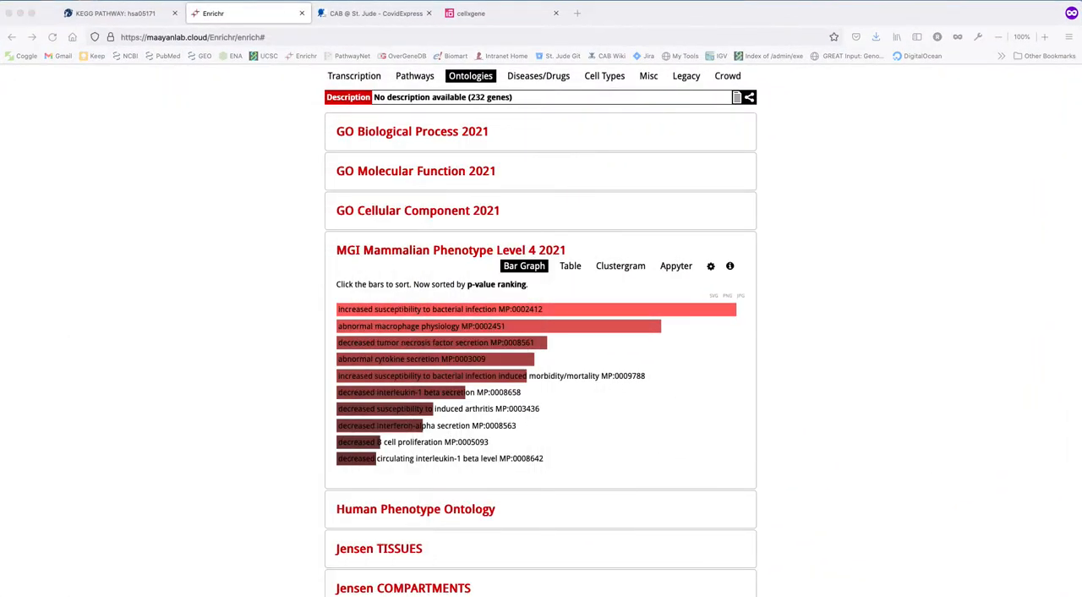
scroll(339, 191, up, 1)
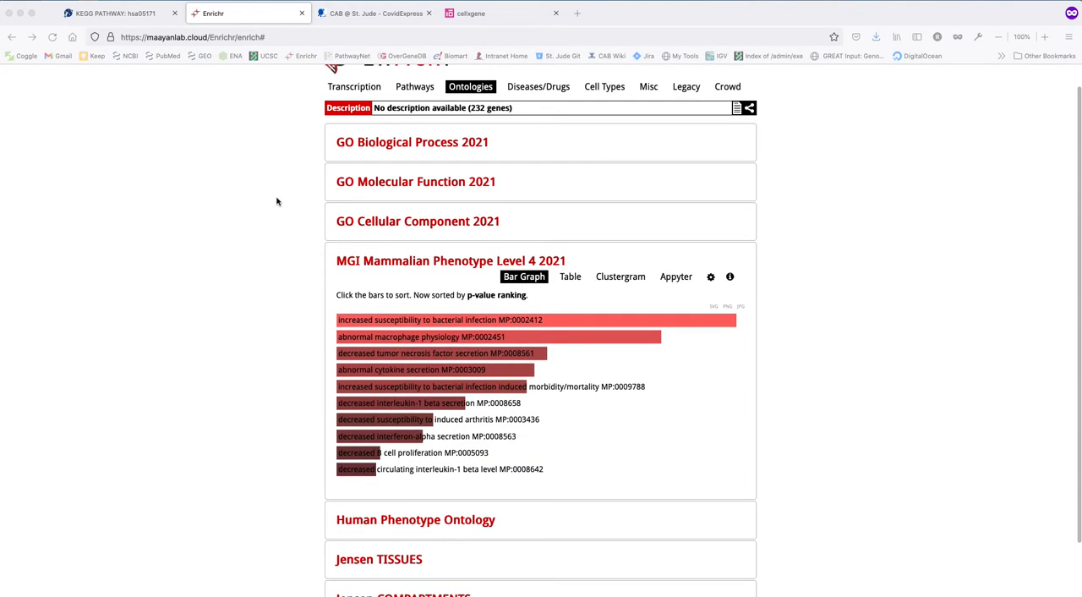
View the cellxgene page and the CovidExpress Server home page with its backup server link and usage topics.
click(486, 14)
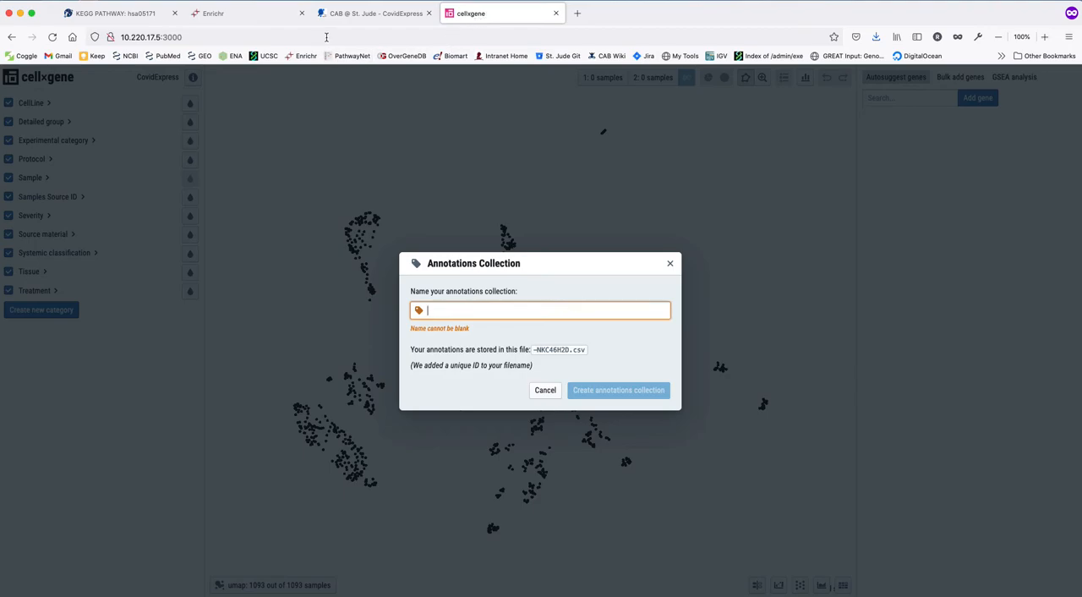
click(361, 14)
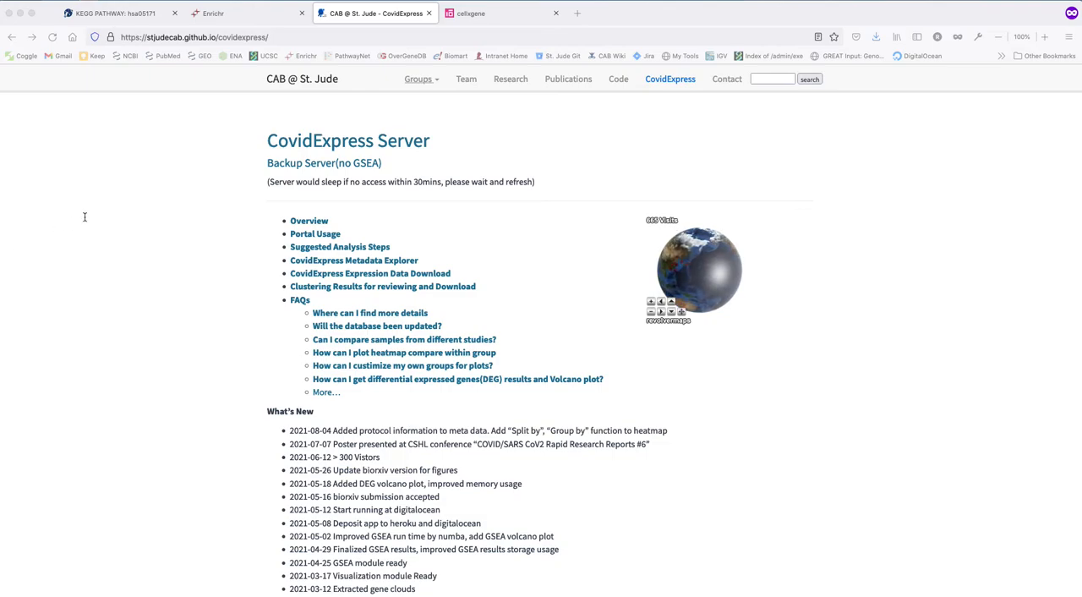
click(179, 177)
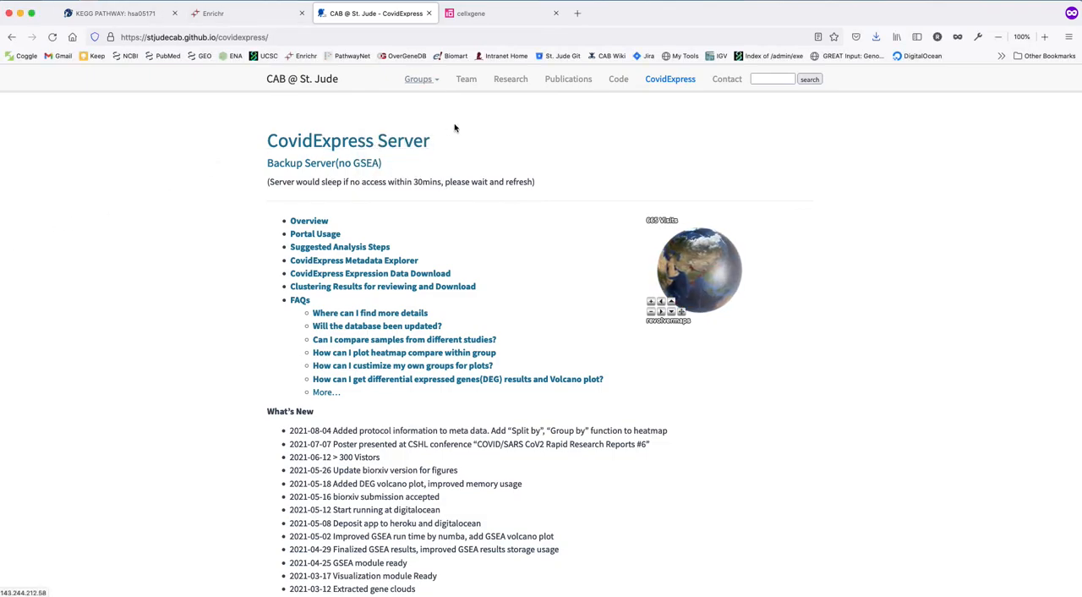
Return to cellxgene and create an annotations collection named "tutorial".
click(493, 17)
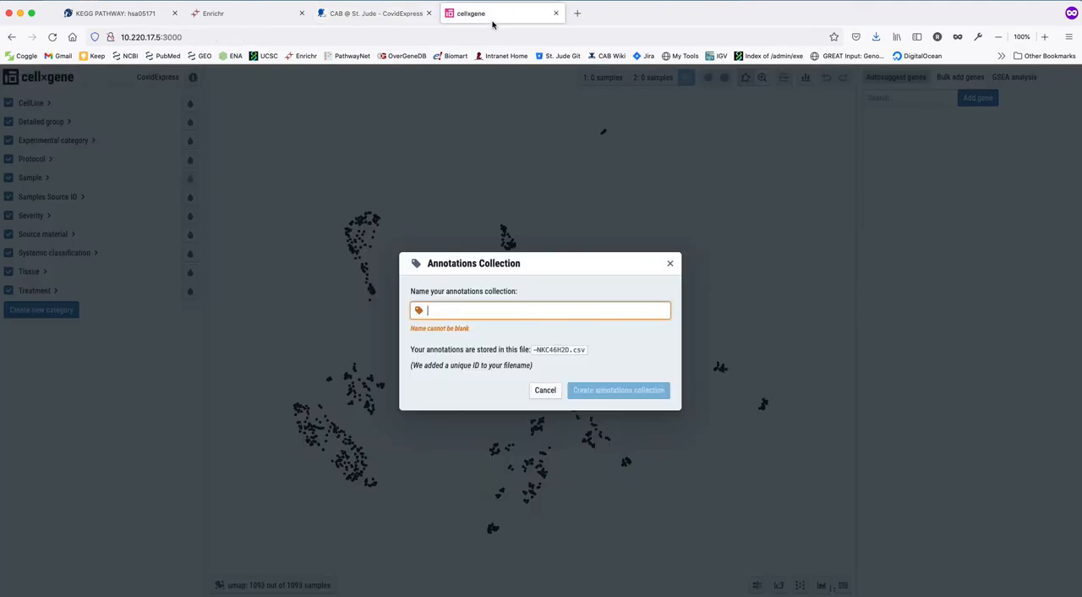
click(447, 309)
text(tutorial)
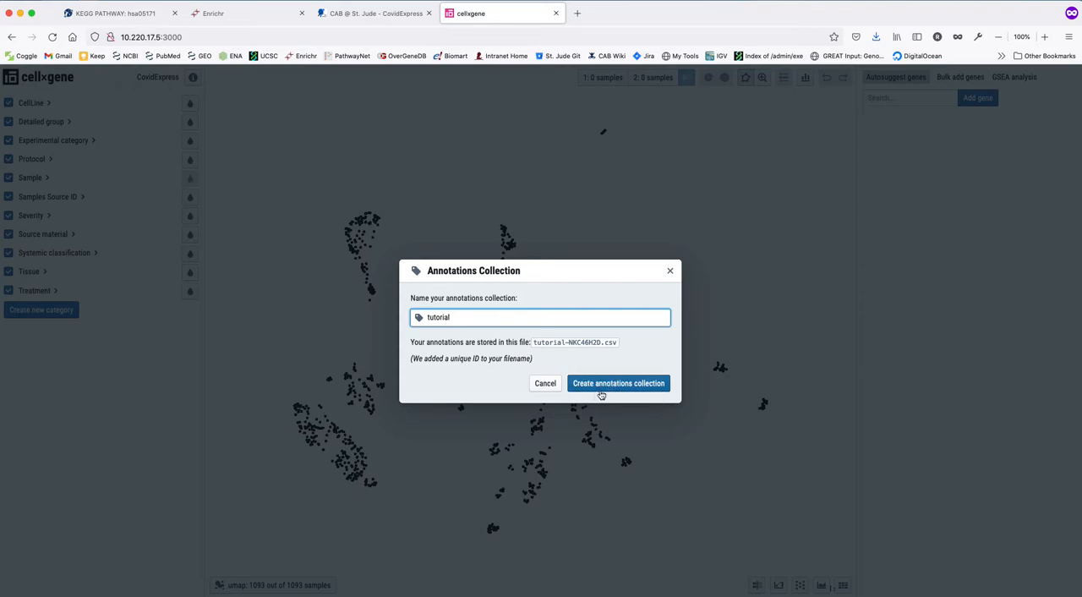
click(629, 387)
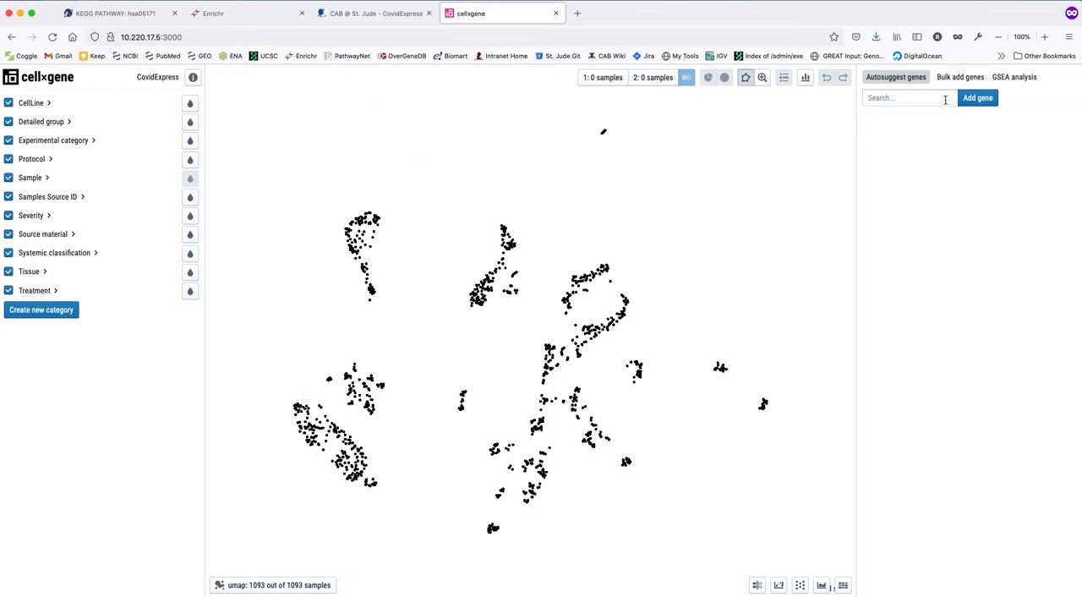
Replace the default genes in GSEA analysis with the copied list running from CFD to TLR2, and analyze the genes.
click(1013, 77)
scroll(909, 157, down, 10)
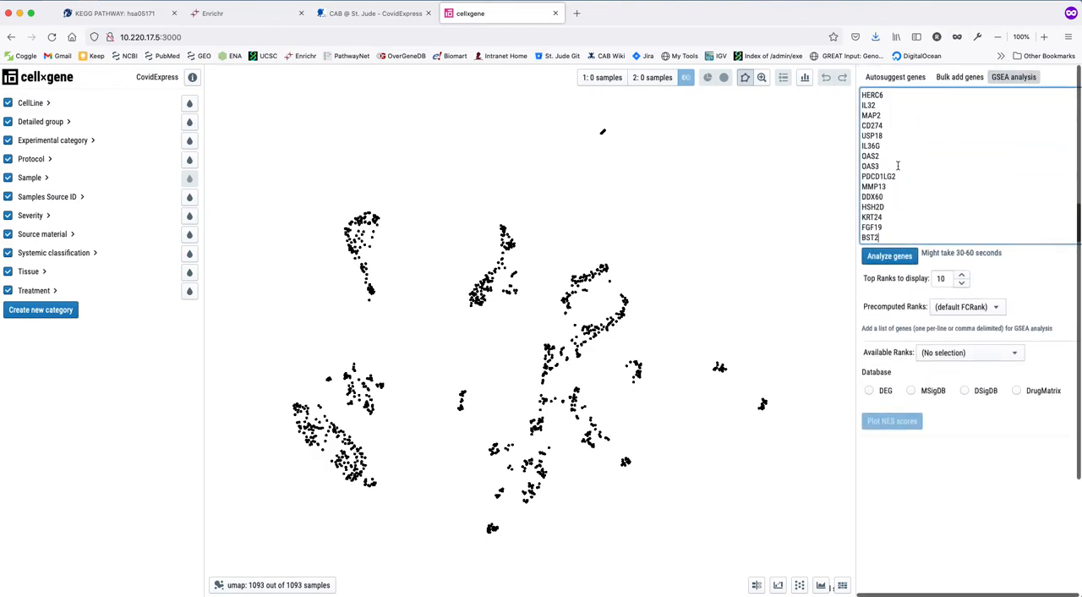
key(super+a)
key(BackSpace)
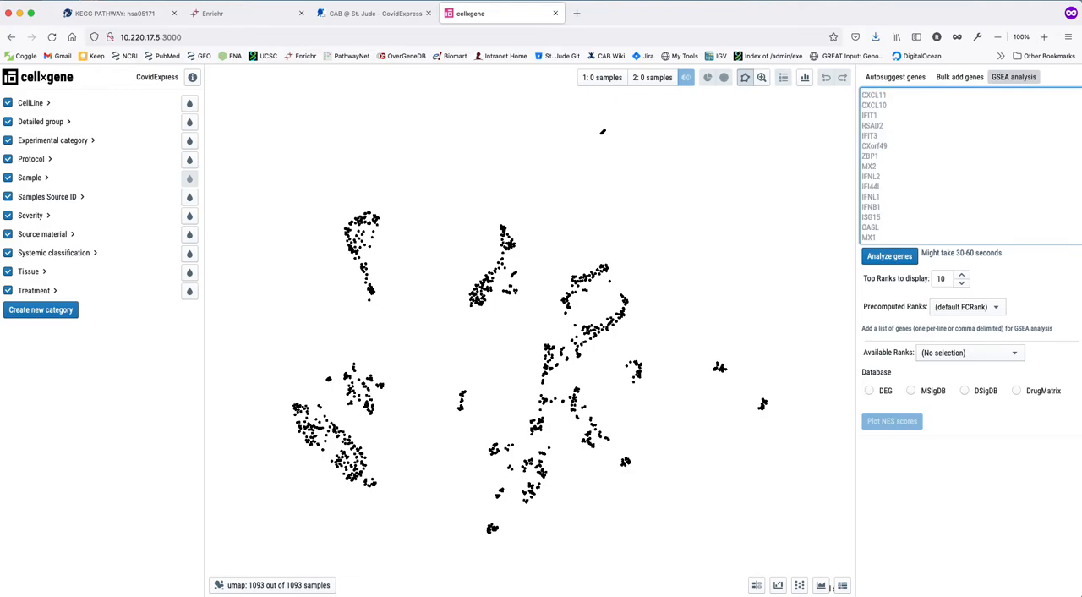
key(super+v)
scroll(920, 173, up, 5)
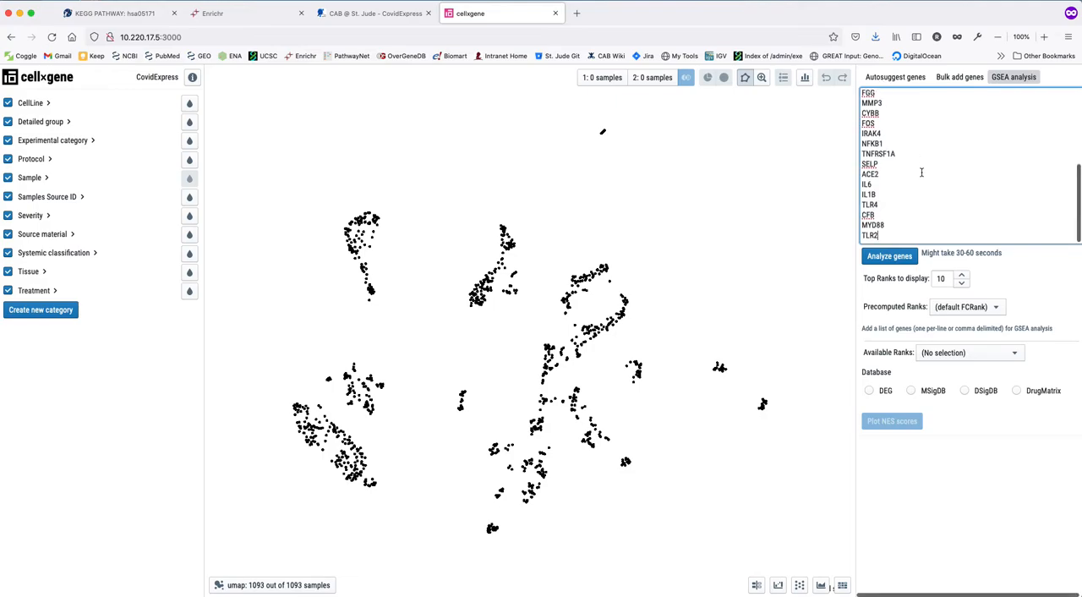
scroll(920, 172, up, 3)
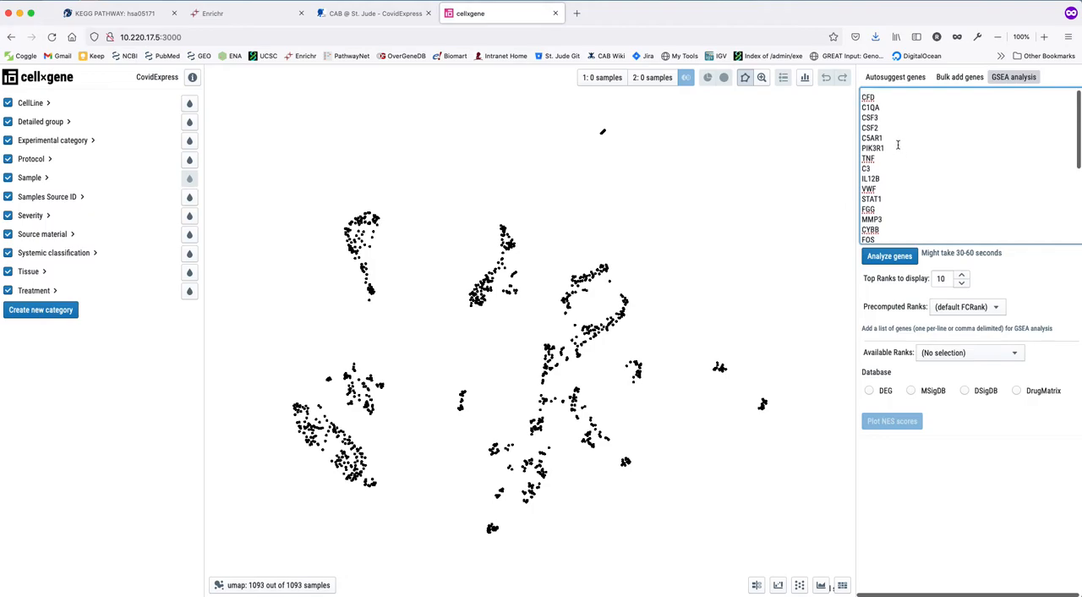
scroll(897, 141, down, 4)
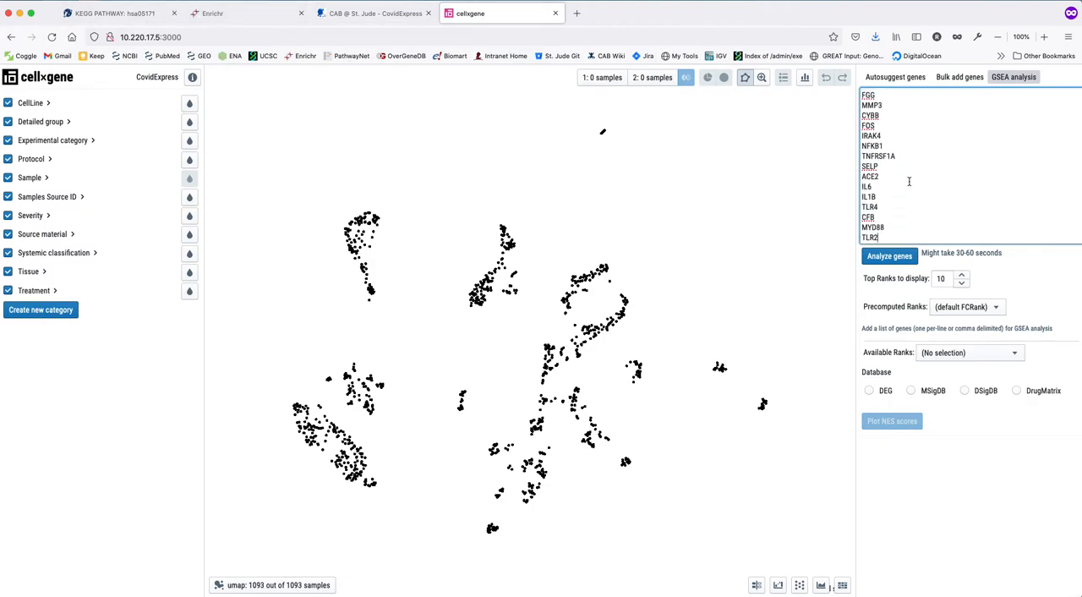
click(890, 259)
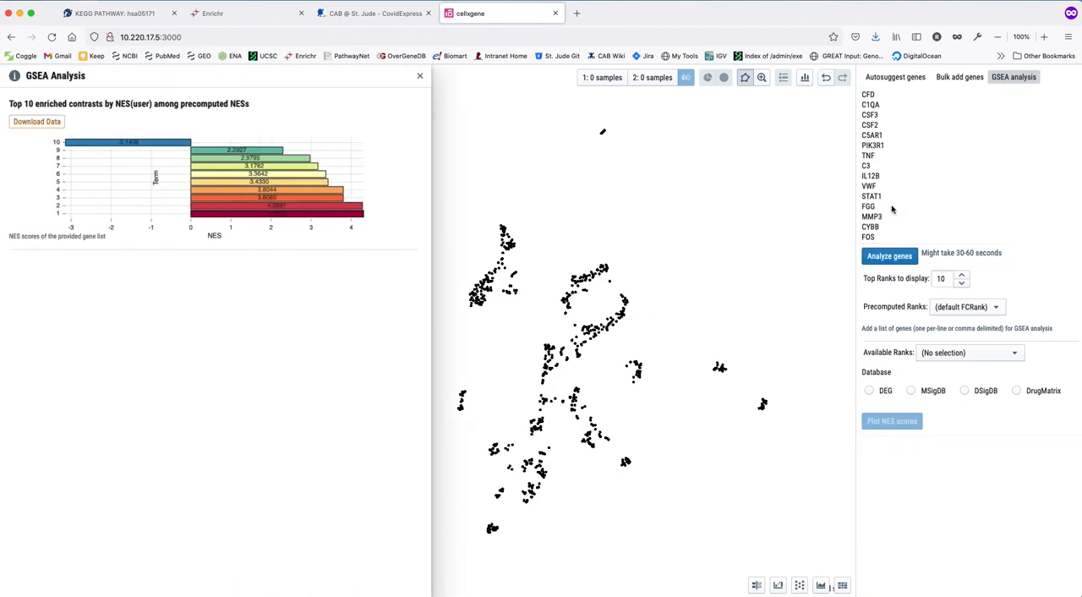
Open the GSEA results for the rank 3 contrast, Calu3_polyA_series1_COV2_24h versus COV2_4h in GSE148729, and review its plots.
mouse_move(150, 145)
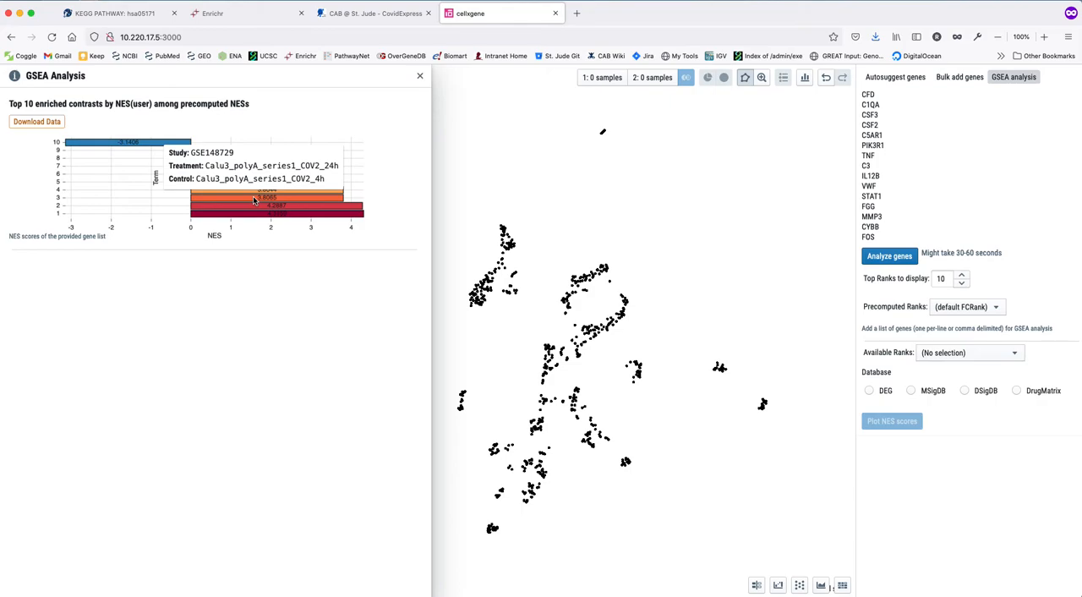
click(253, 200)
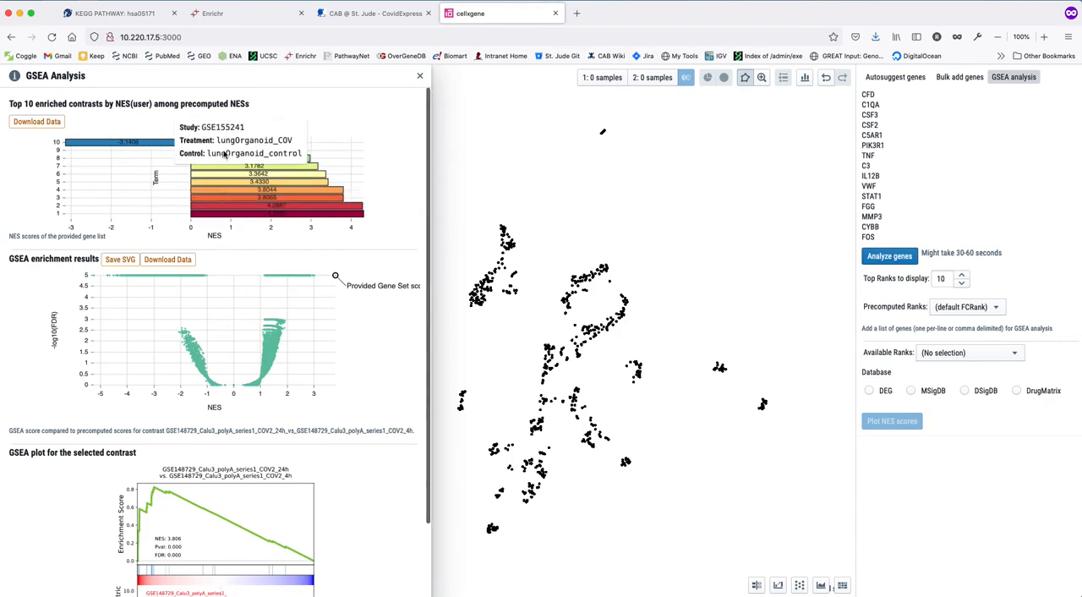
scroll(235, 222, down, 1)
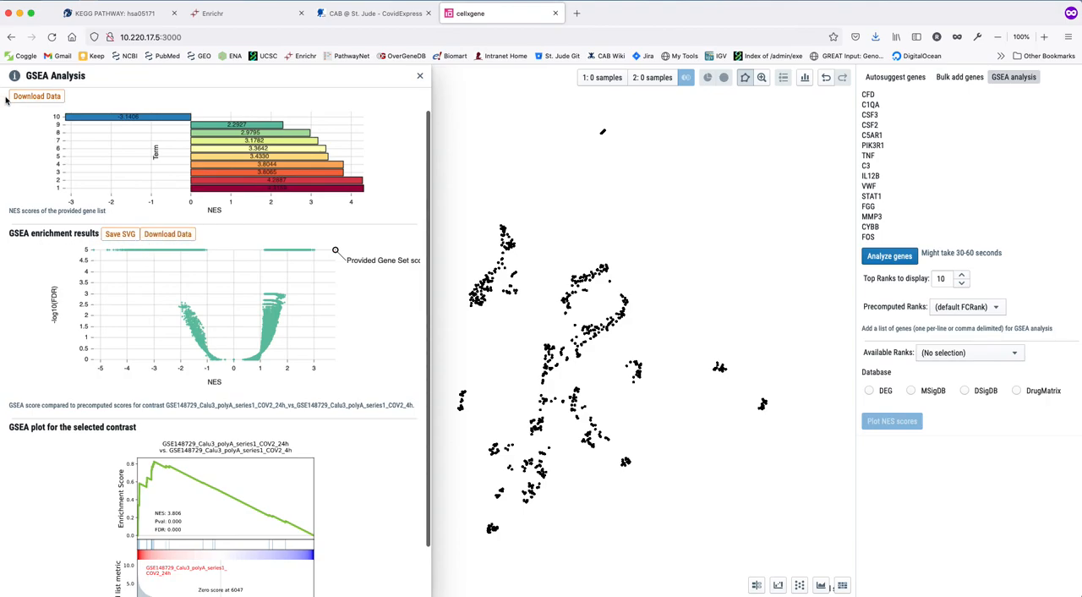
scroll(70, 390, down, 3)
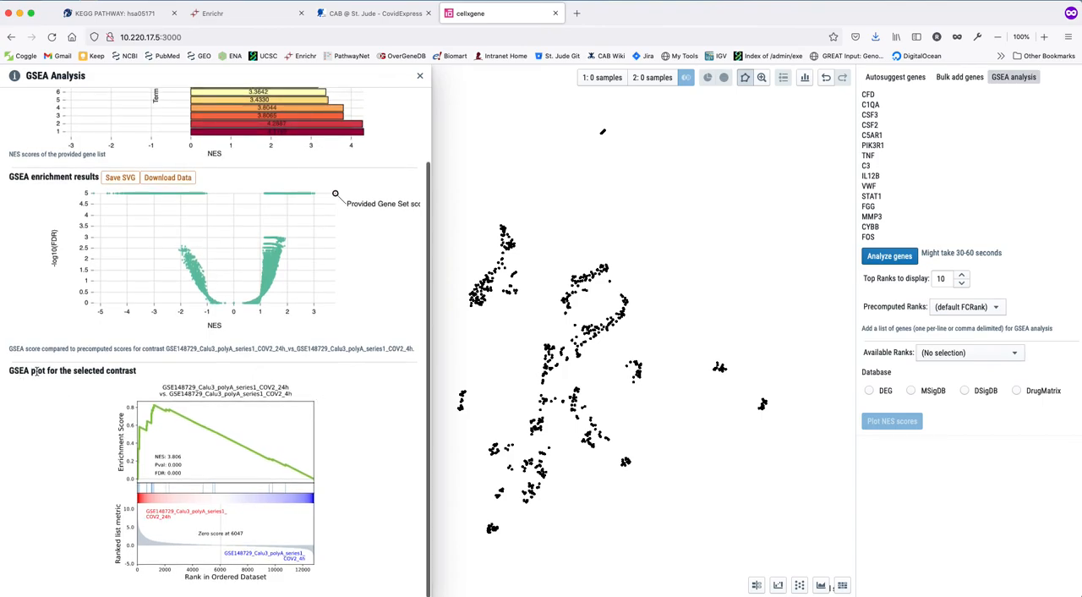
Enlarge the selected contrast's GSEA plot, zoom in to examine its enrichment curve, and close the enlarged view.
click(236, 474)
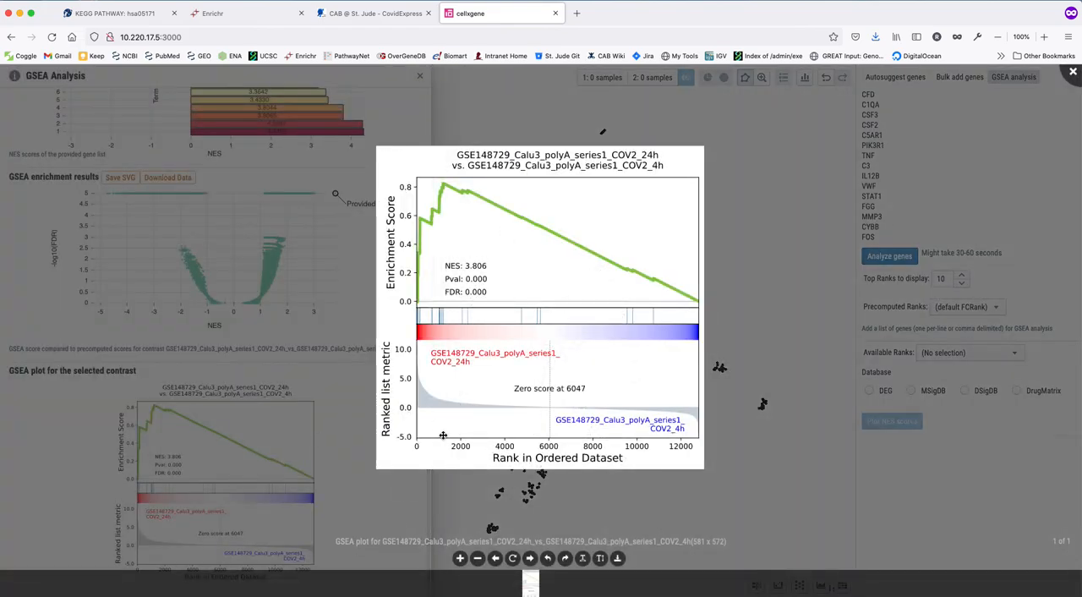
click(461, 561)
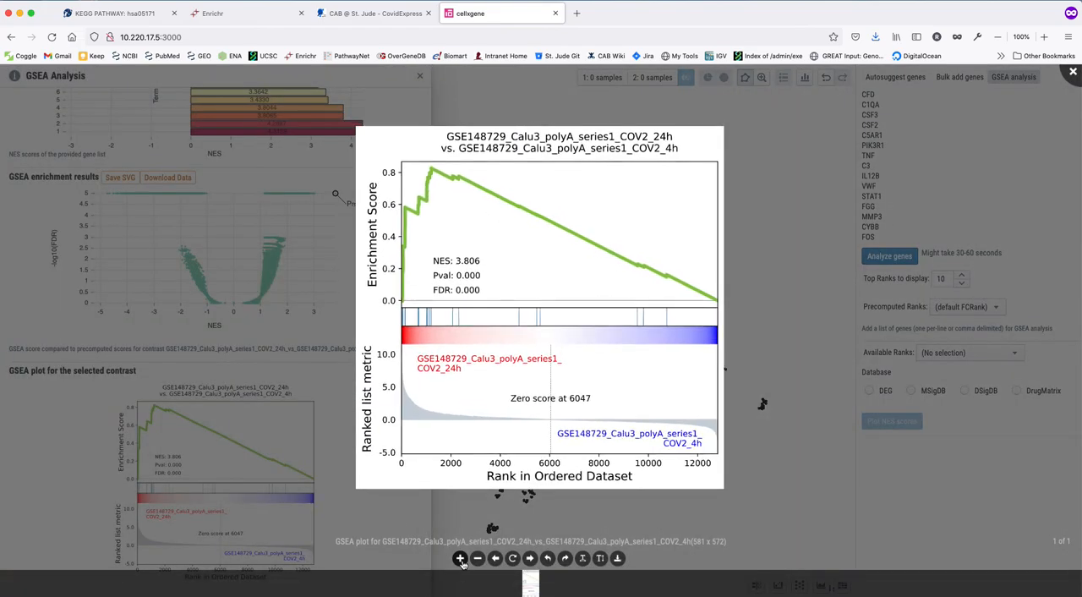
click(461, 559)
click(461, 559)
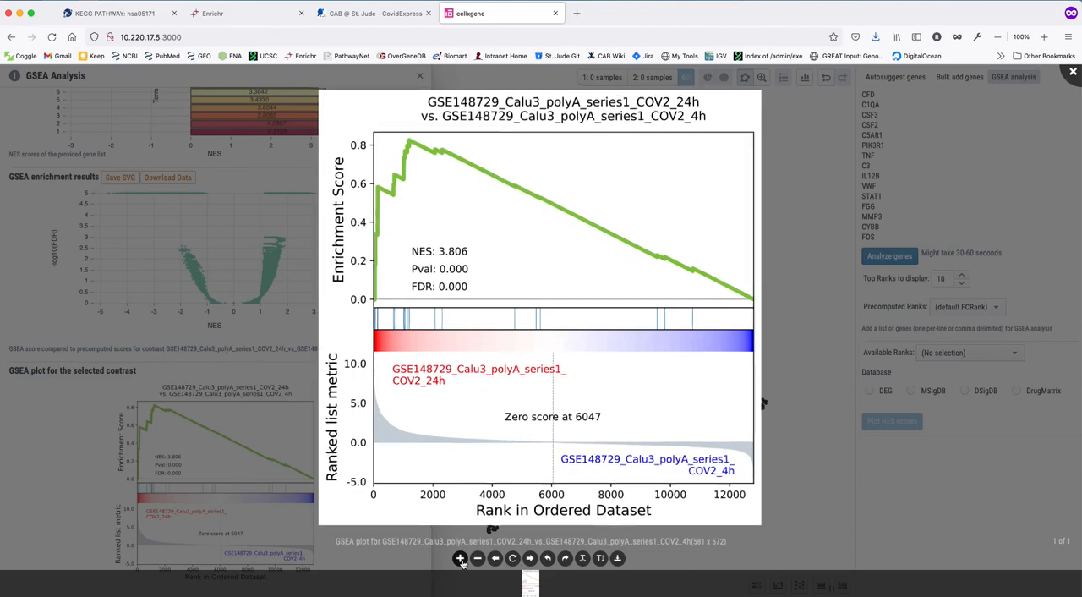
click(461, 560)
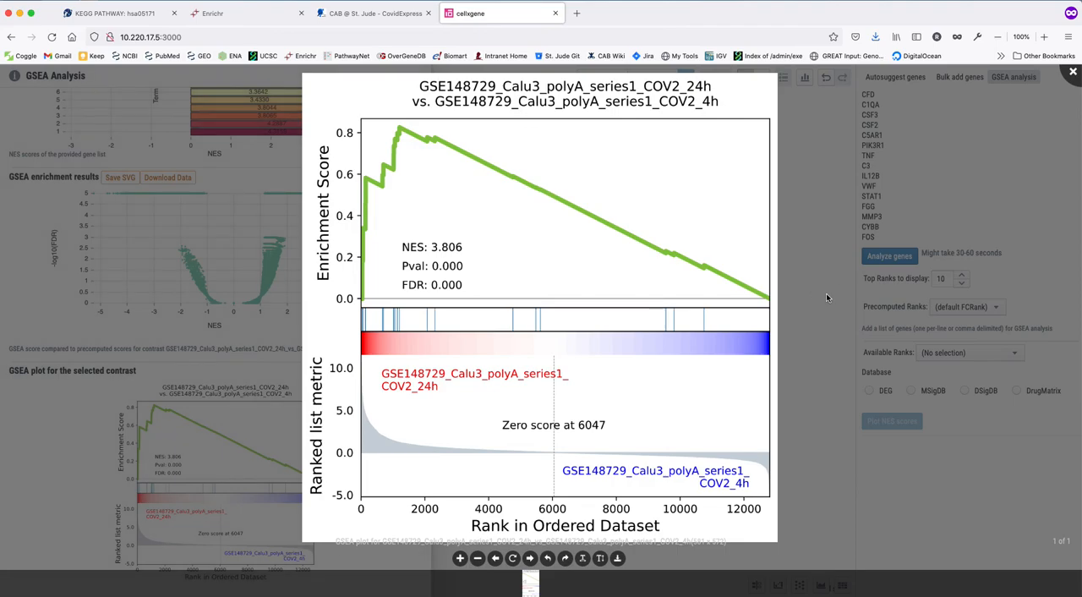
click(203, 191)
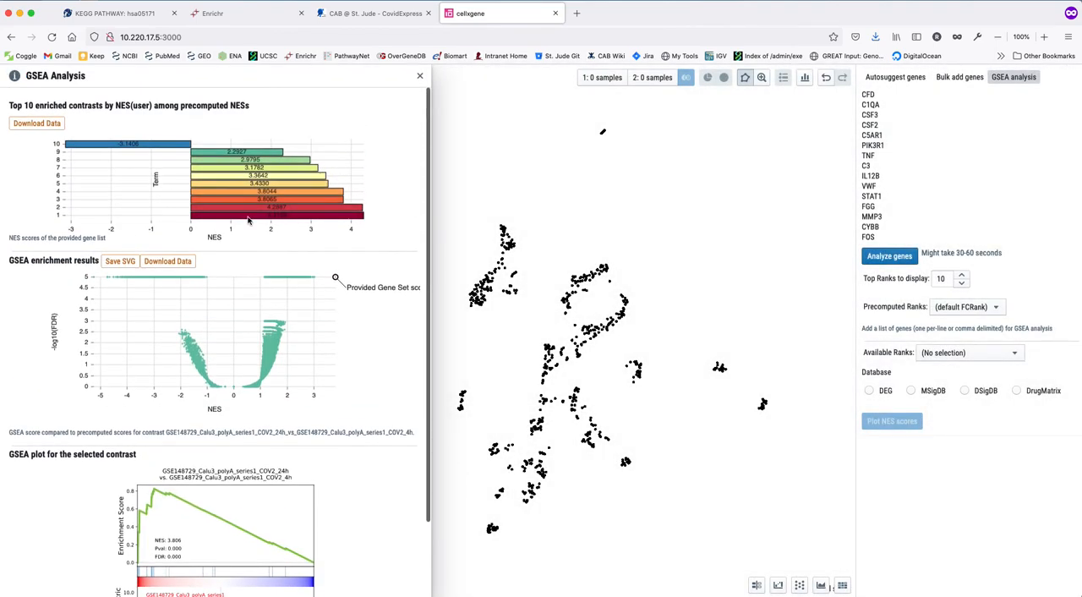